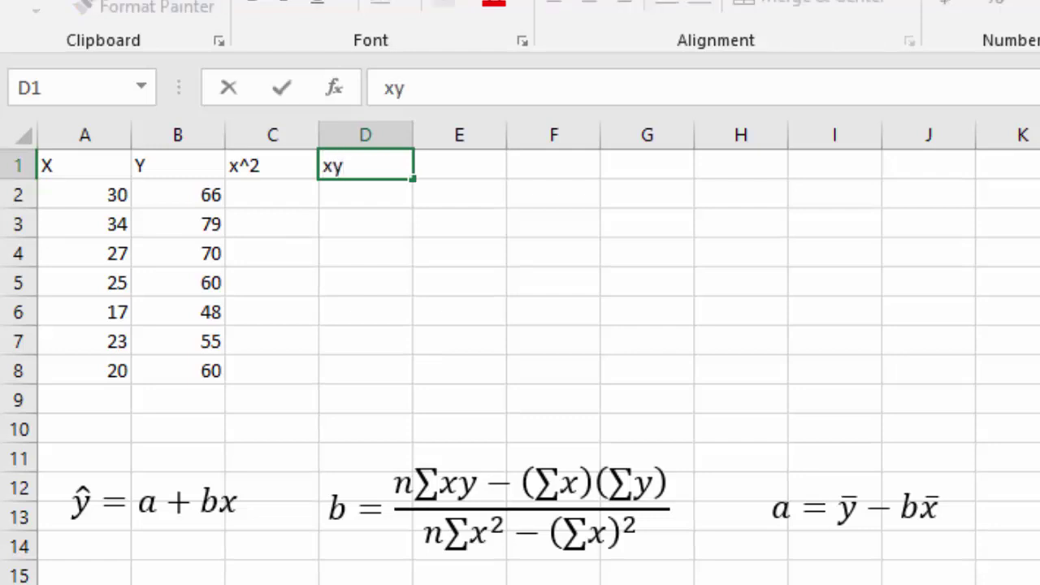
# Step: Square the first X value in C2 with the formula =A2^2
pyautogui.press('Tab')
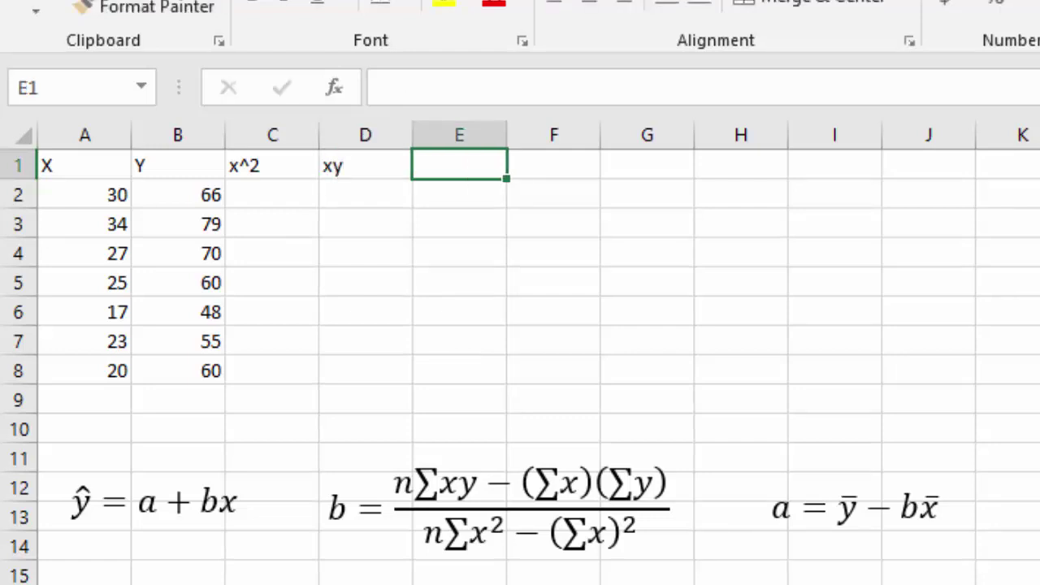
pyautogui.press('Down')
pyautogui.press('Left')
pyautogui.press('Left')
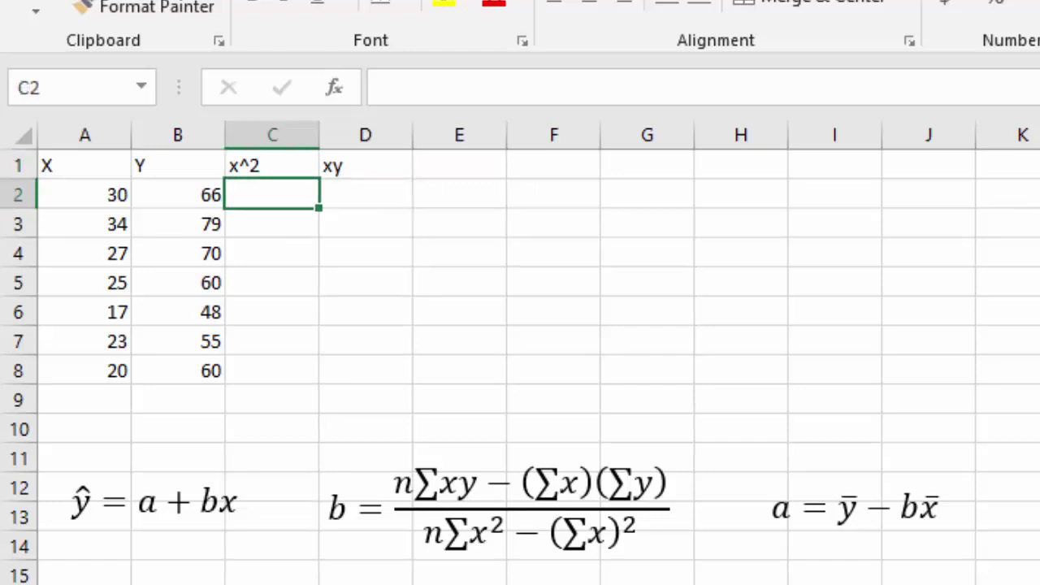
pyautogui.write('=')
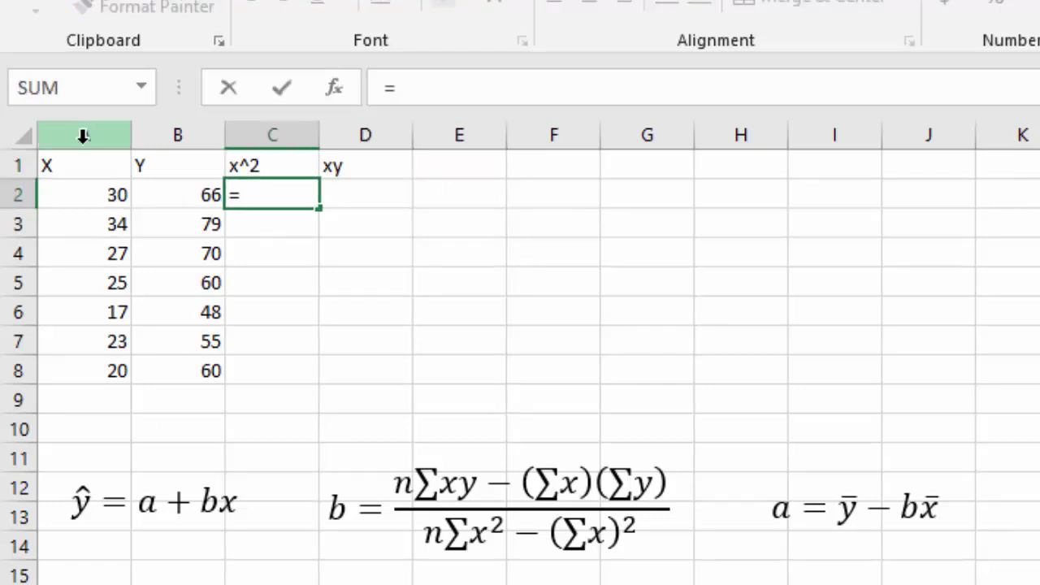
pyautogui.click(79, 193)
pyautogui.write('^2')
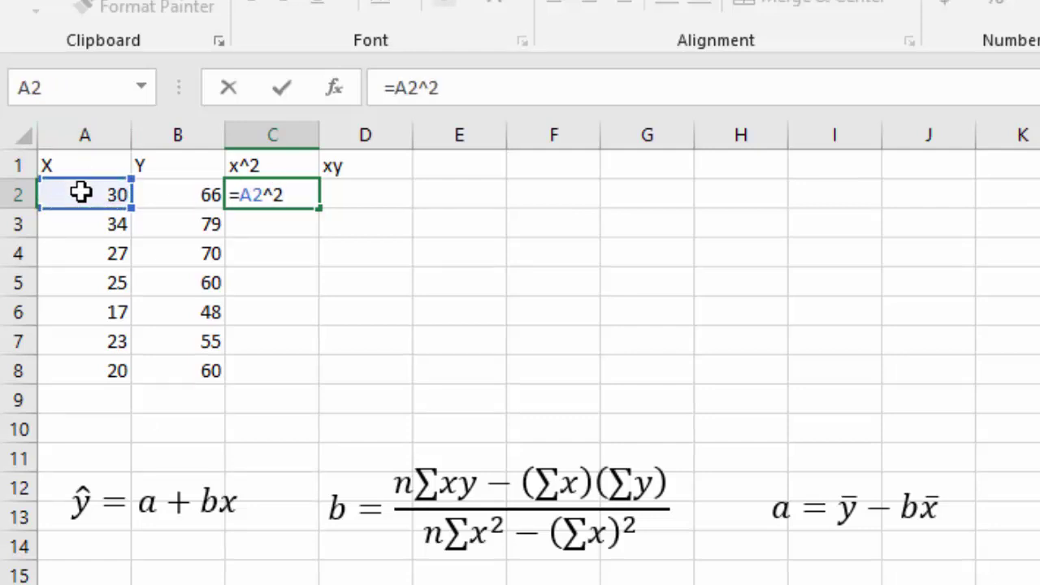
pyautogui.press('Tab')
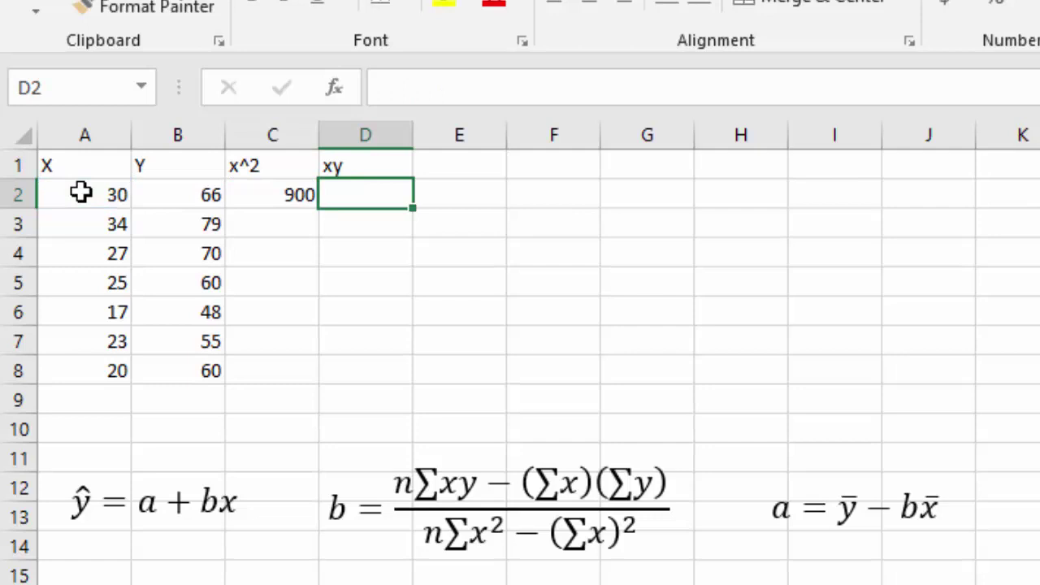
# Step: Multiply the first X and Y values in D2 with =A2*B2, and fill the C2:D2 formulas down through row 8
pyautogui.write('=')
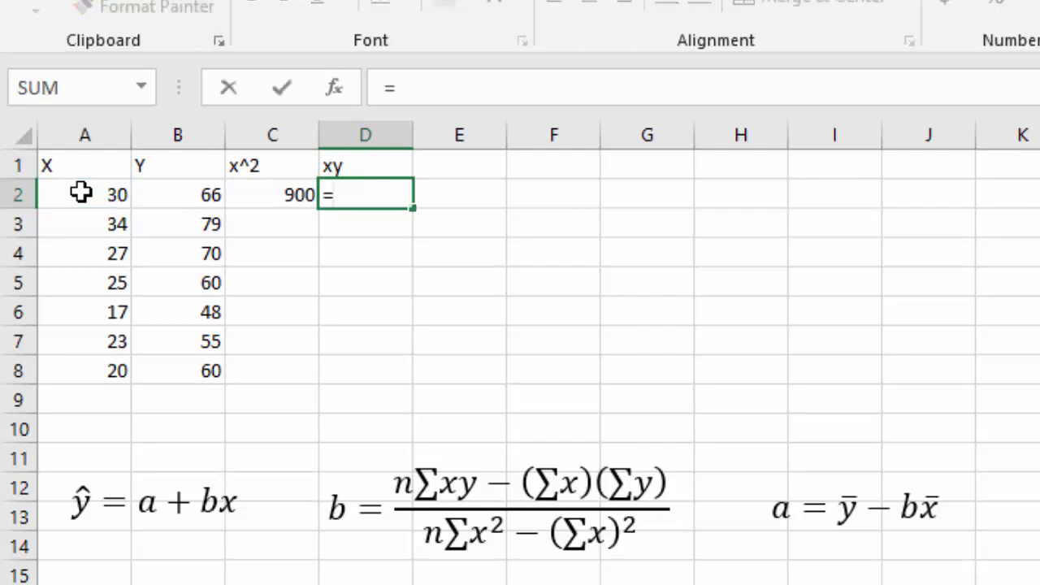
pyautogui.click(81, 193)
pyautogui.write('*')
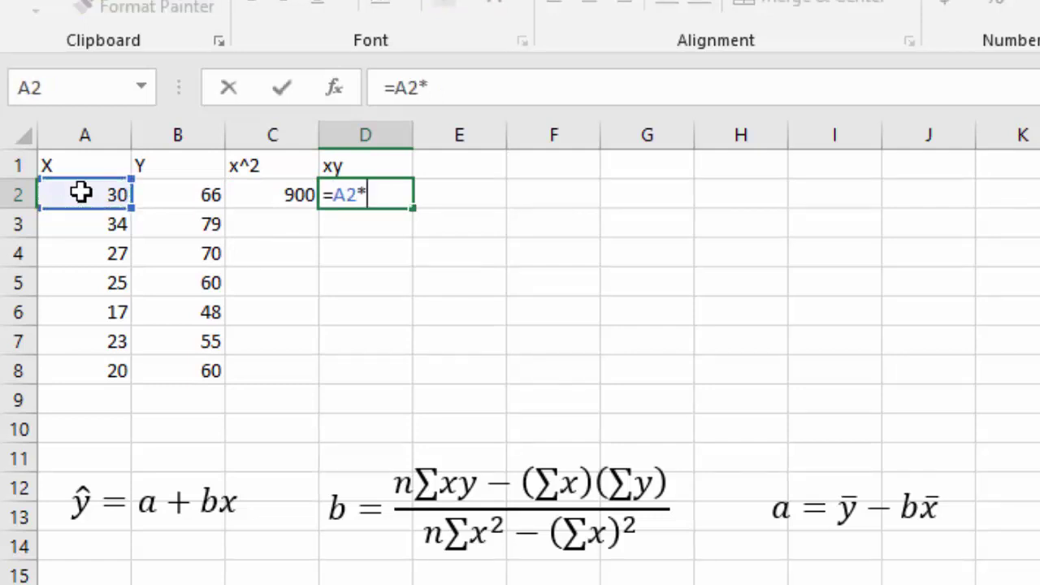
pyautogui.click(200, 202)
pyautogui.press('Return')
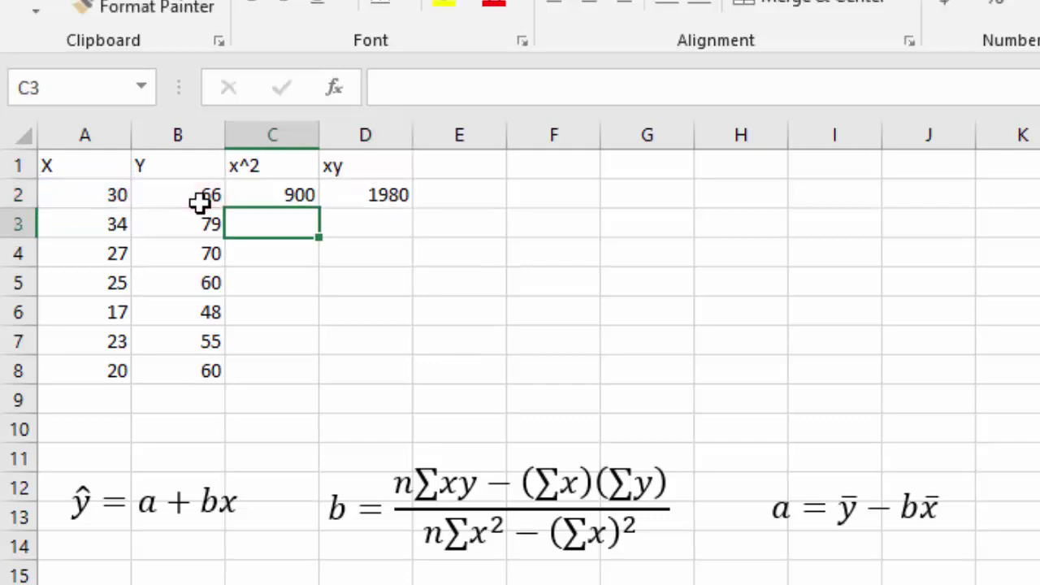
pyautogui.click(256, 195)
pyautogui.moveTo(256, 195); pyautogui.dragTo(412, 397)
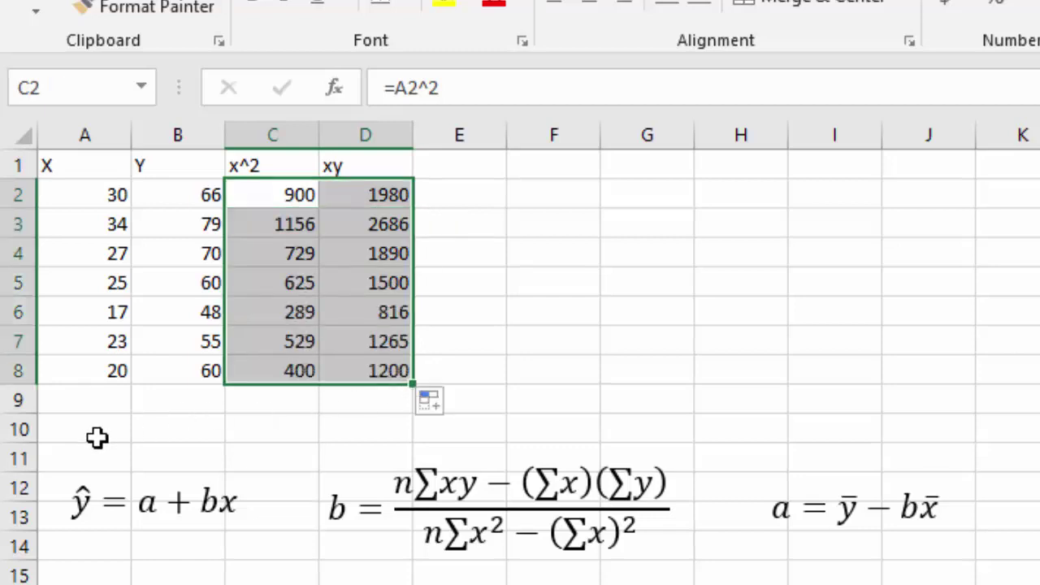
# Step: Total the X column in A10 with =SUM(A2:A8) and fill the sum across to D10
pyautogui.click(87, 437)
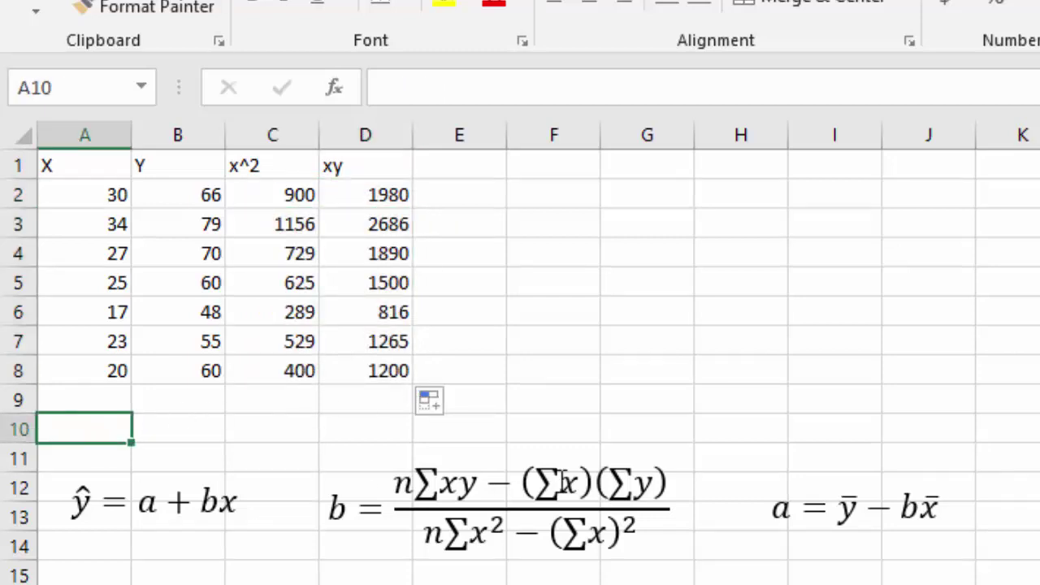
pyautogui.write('=suM')
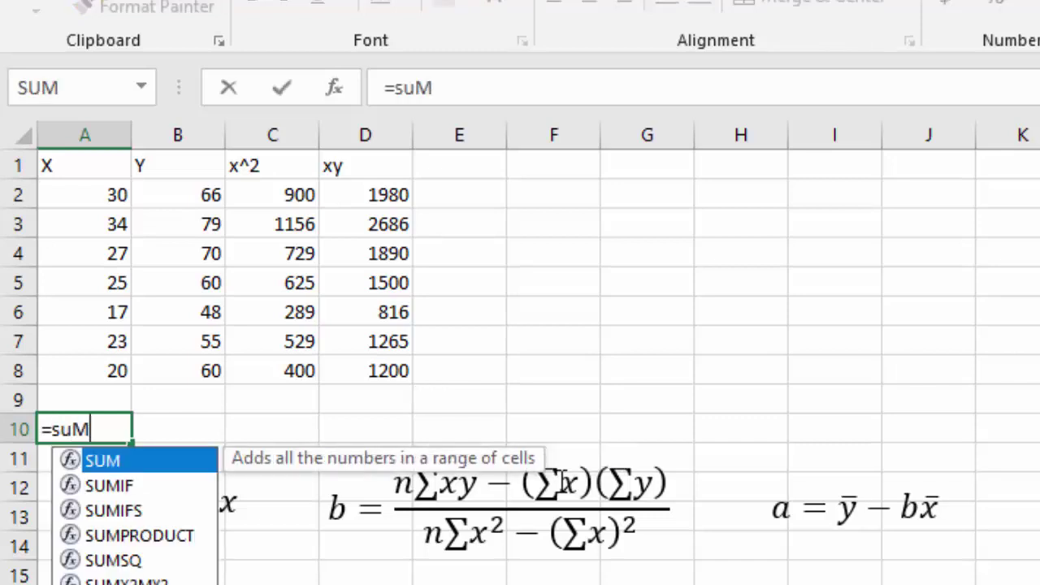
pyautogui.press('BackSpace')
pyautogui.write('m(')
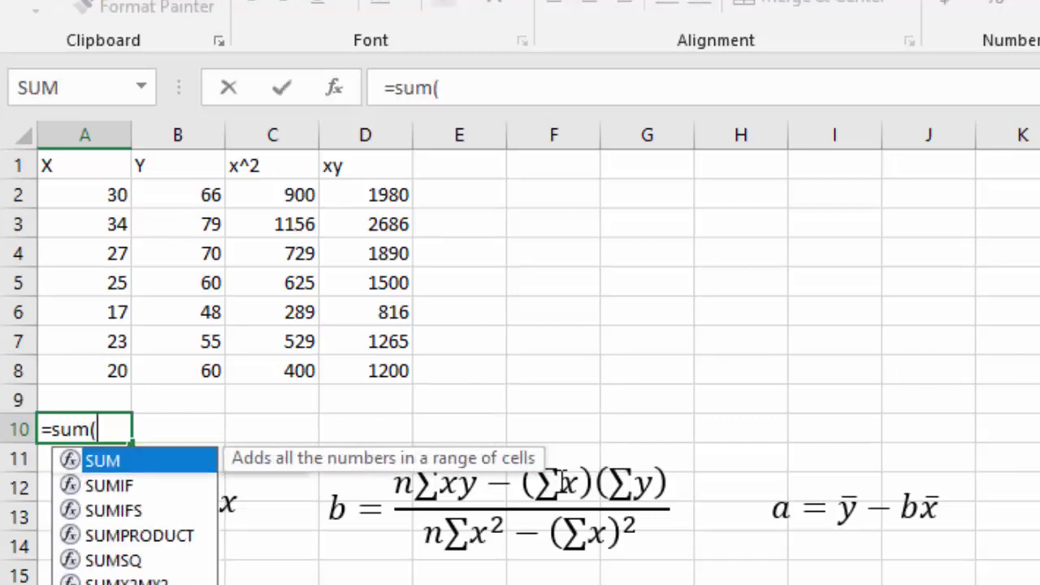
pyautogui.moveTo(96, 205); pyautogui.dragTo(95, 366)
pyautogui.press('Tab')
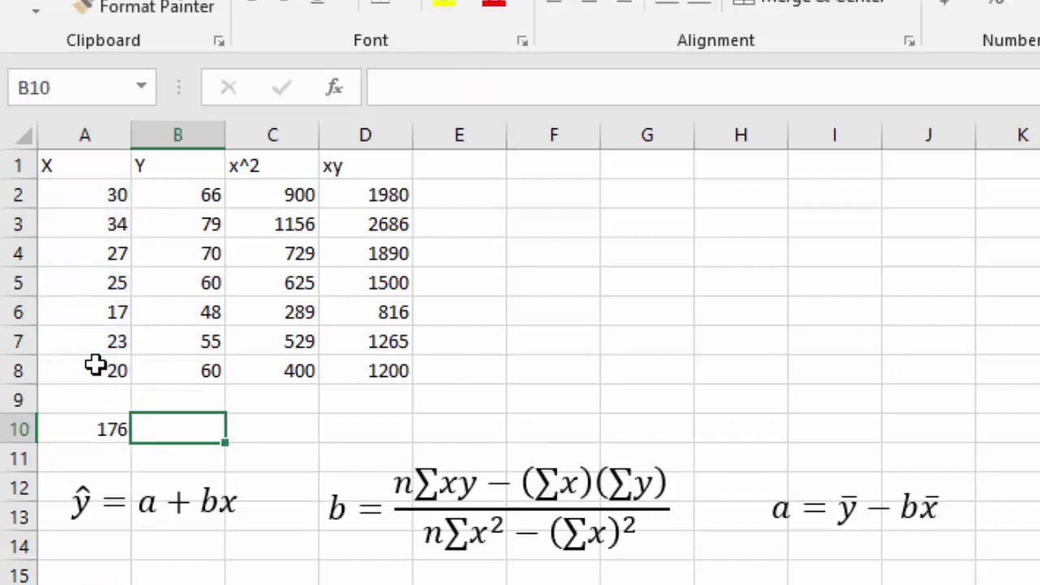
pyautogui.press('Left')
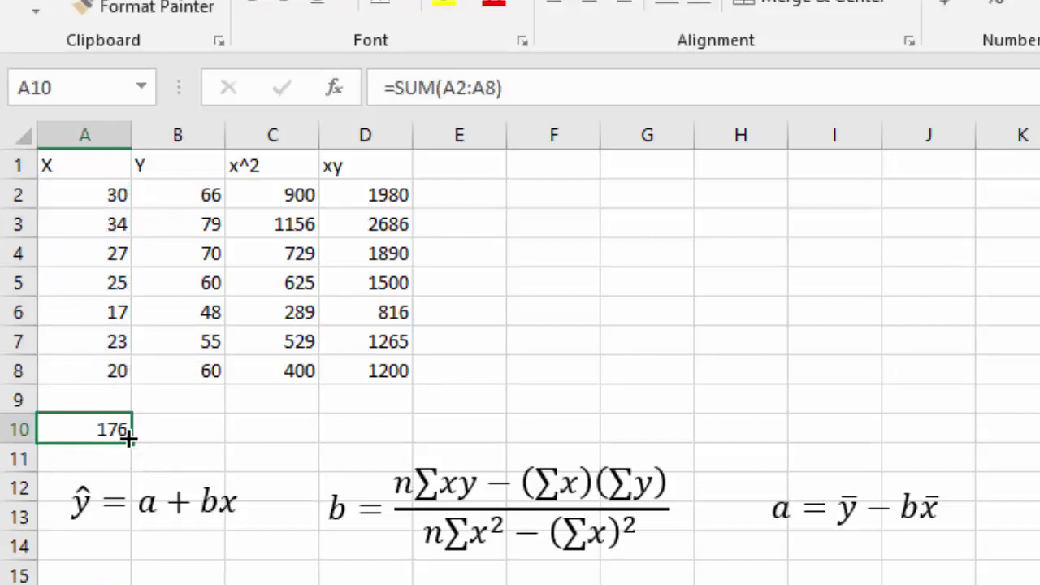
pyautogui.moveTo(131, 443); pyautogui.dragTo(387, 432)
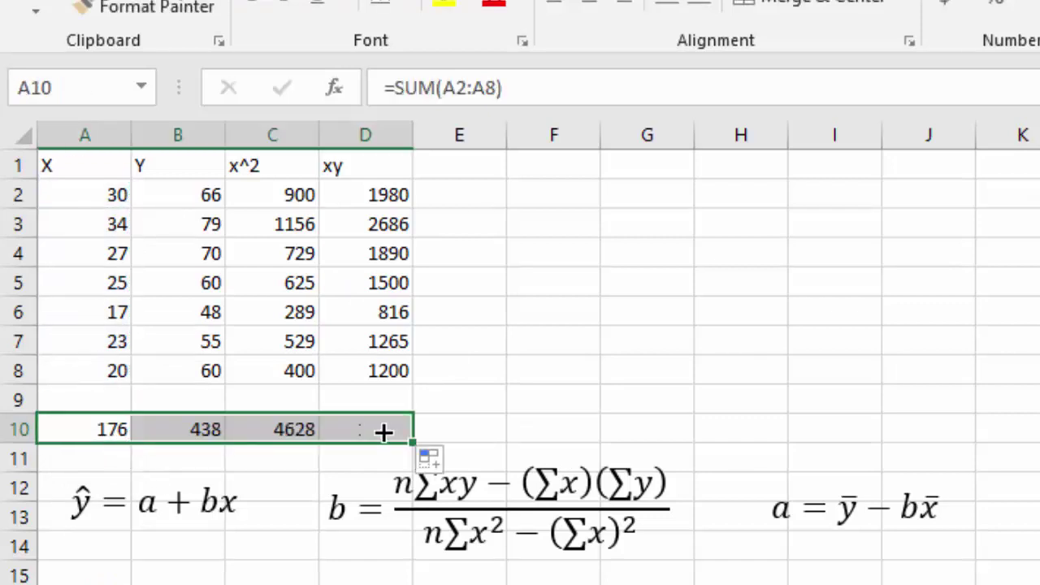
# Step: Label F3 as b and enter the numerator of the slope formula in G3 as =(7*D10-A10*B10)
pyautogui.click(556, 227)
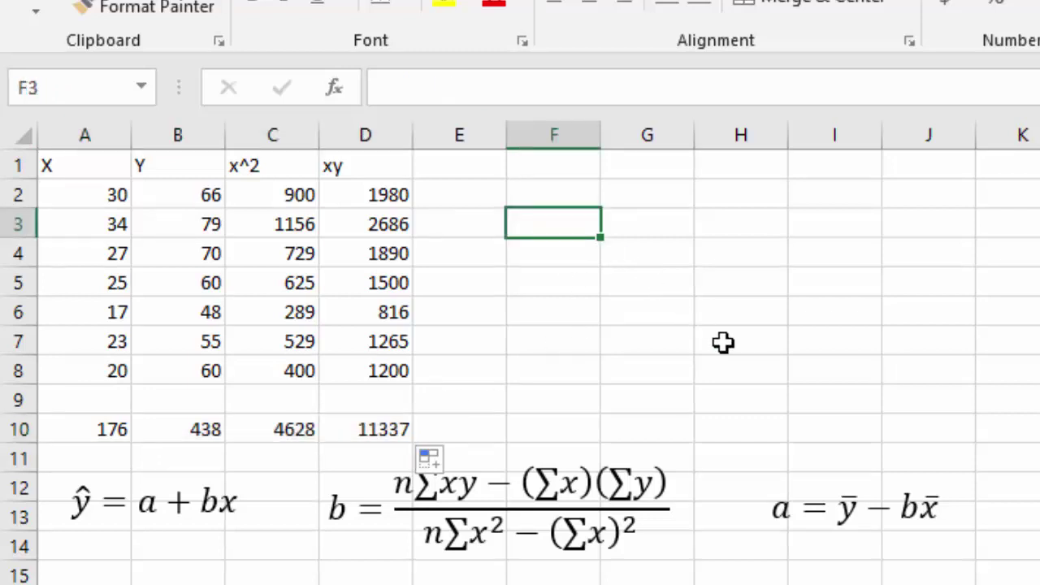
pyautogui.write('b')
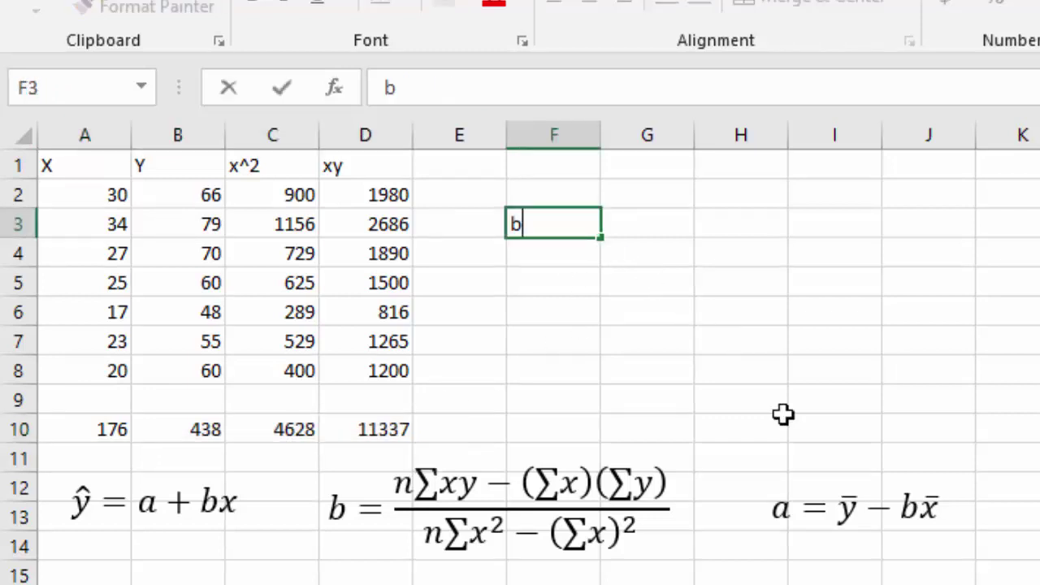
pyautogui.press('Tab')
pyautogui.press('F2')
pyautogui.write('=(')
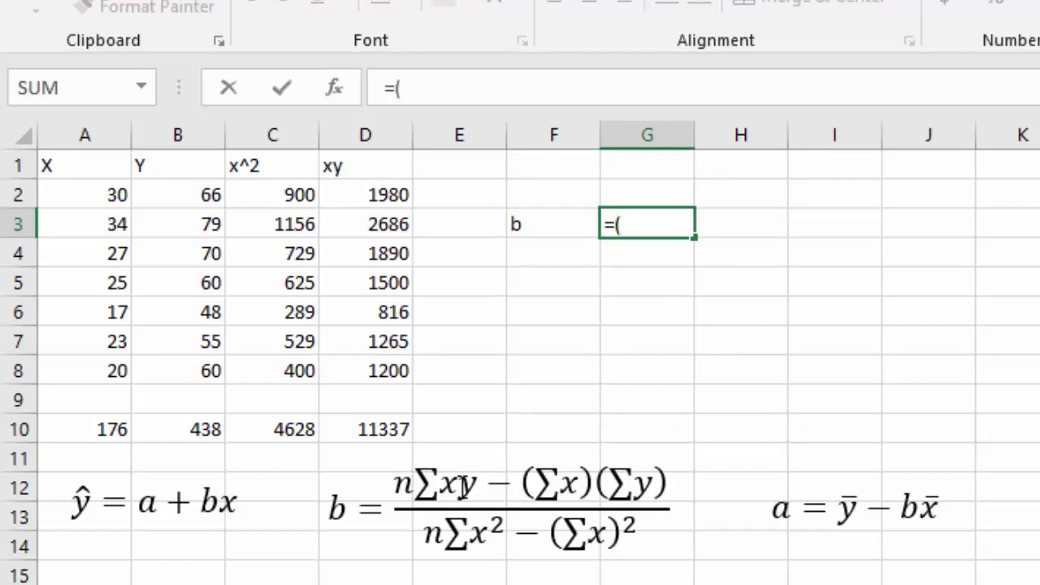
pyautogui.write('7*')
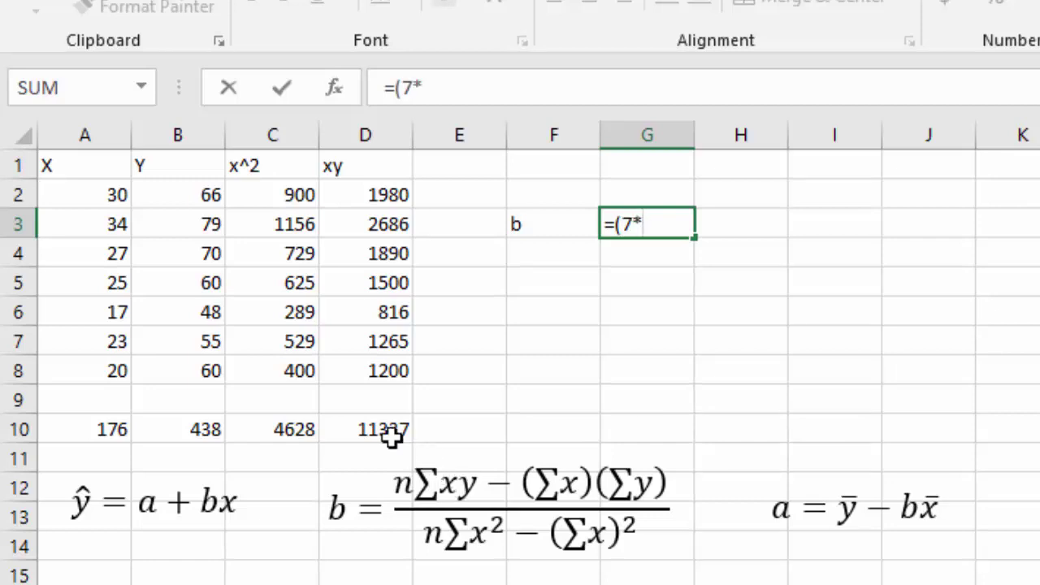
pyautogui.click(356, 423)
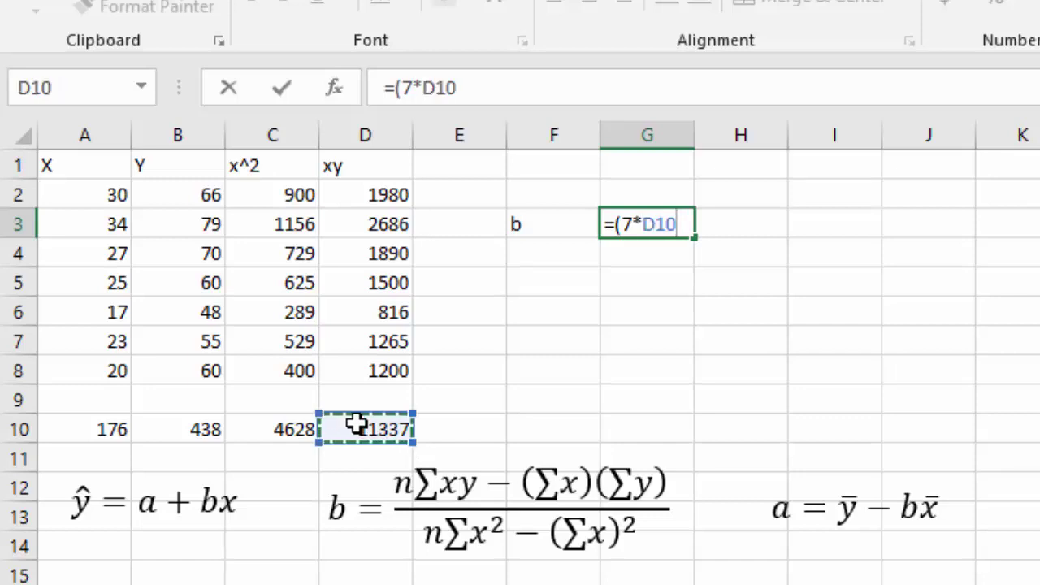
pyautogui.write('-')
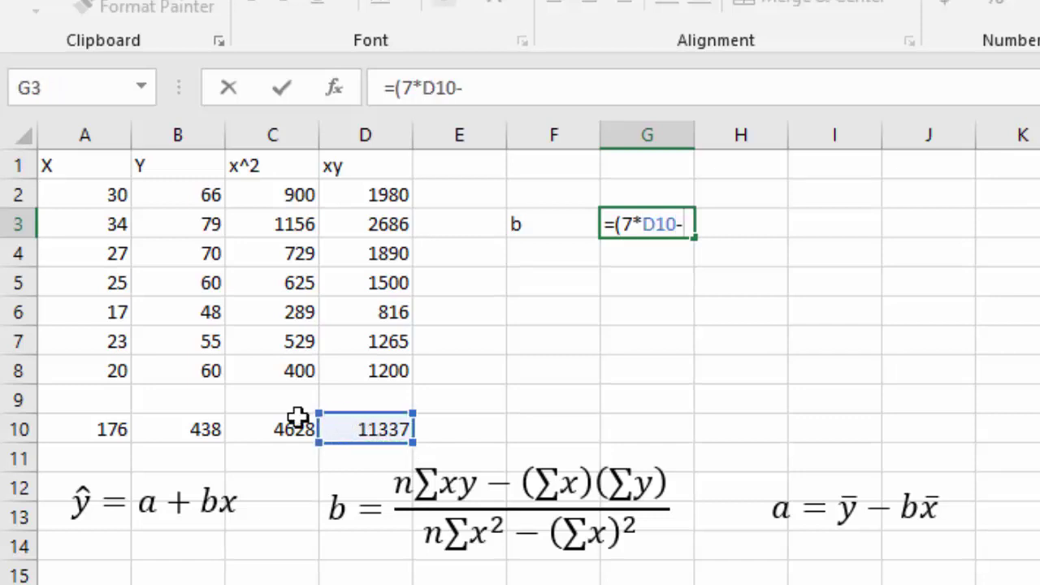
pyautogui.click(98, 425)
pyautogui.write('*')
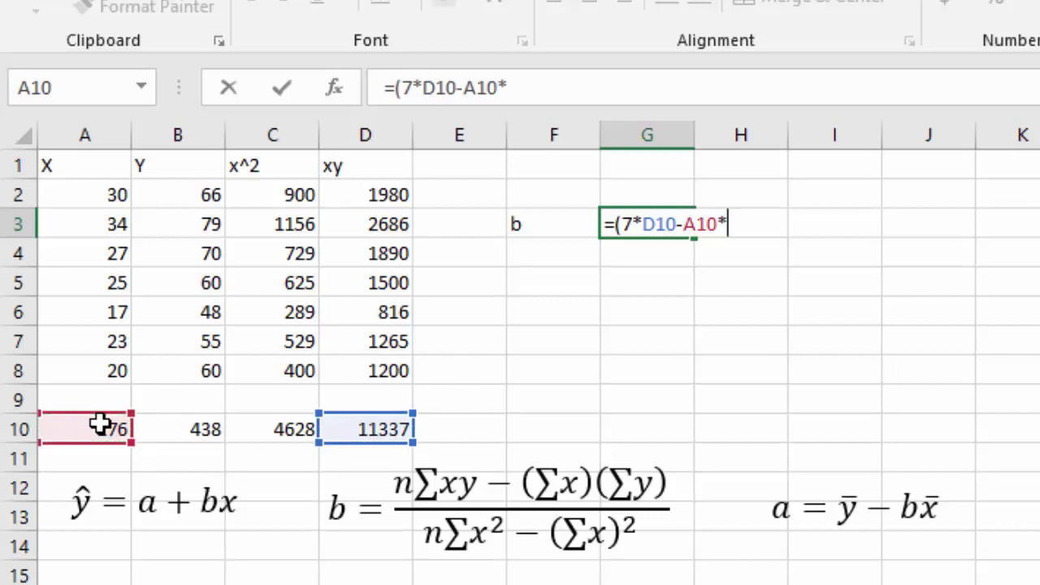
pyautogui.click(180, 425)
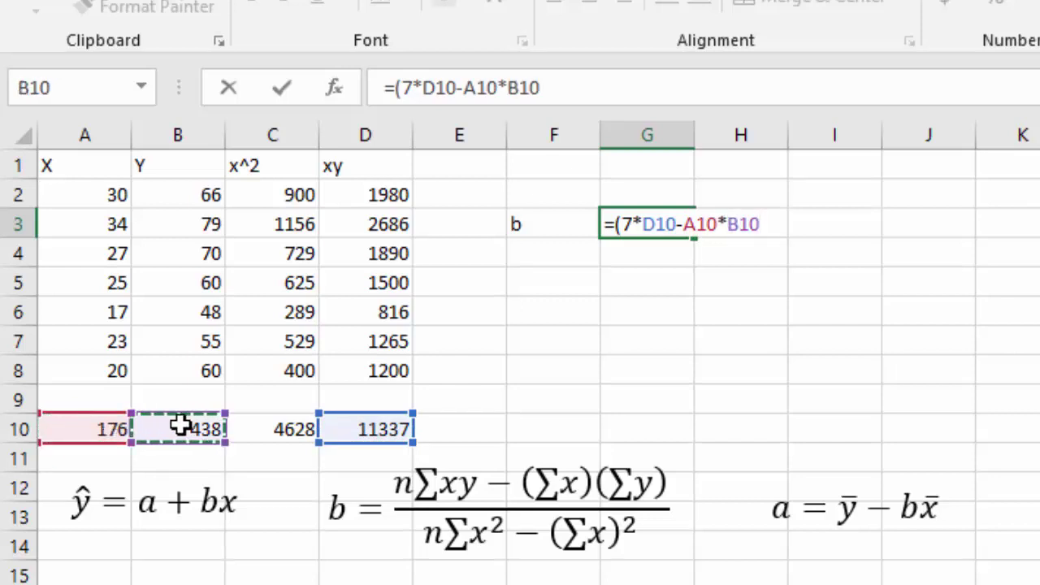
pyautogui.write(')')
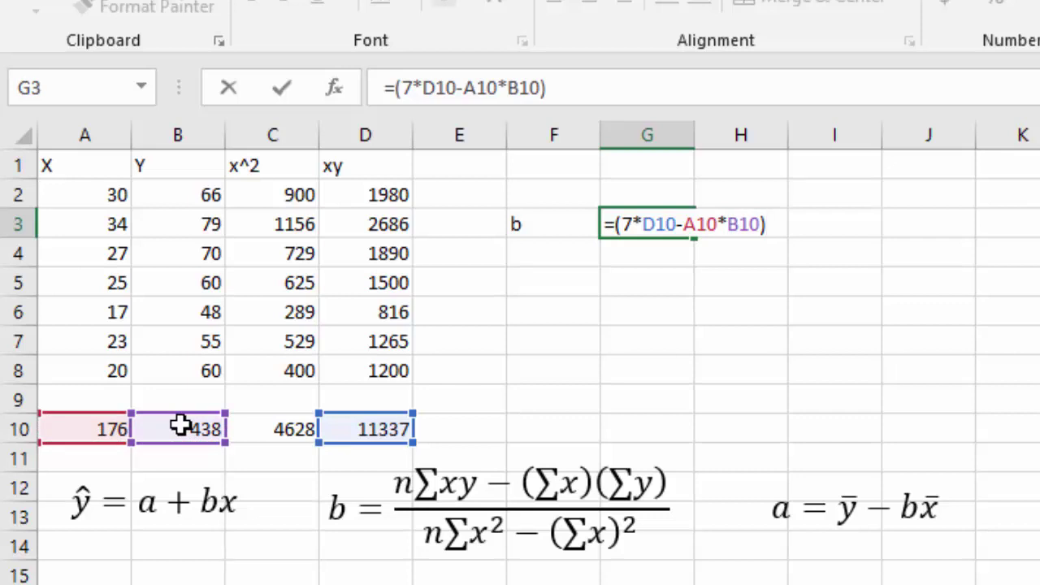
# Step: Complete the slope formula in G3 by dividing the numerator by (7*C10-A10^2)
pyautogui.write('/(7*')
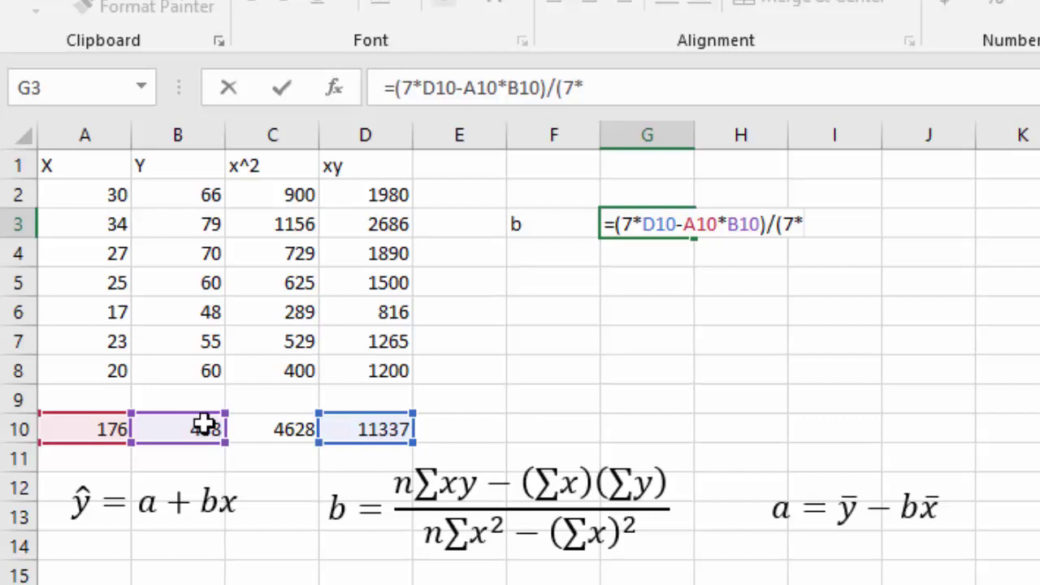
pyautogui.click(282, 424)
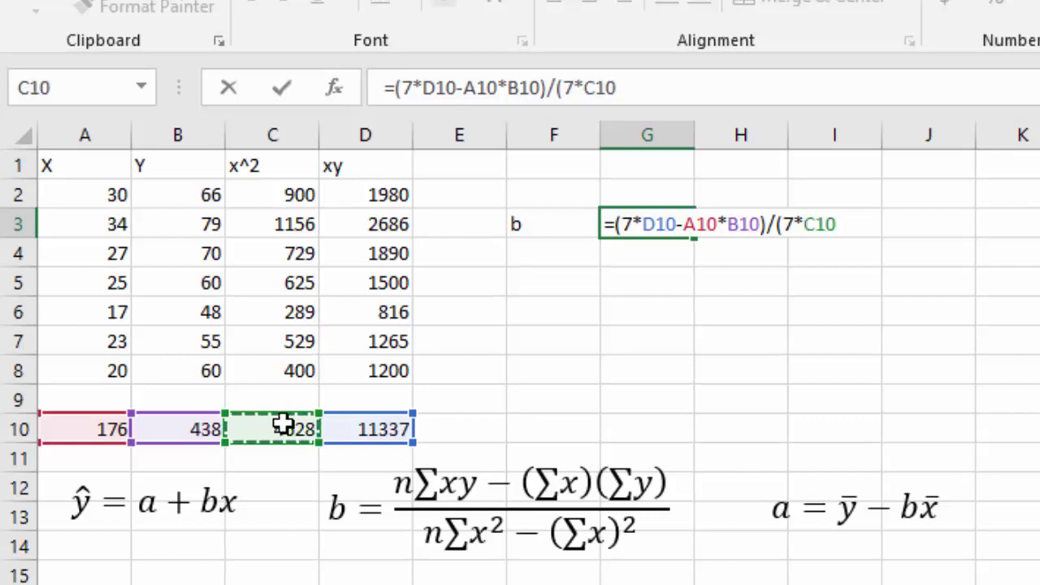
pyautogui.write('-')
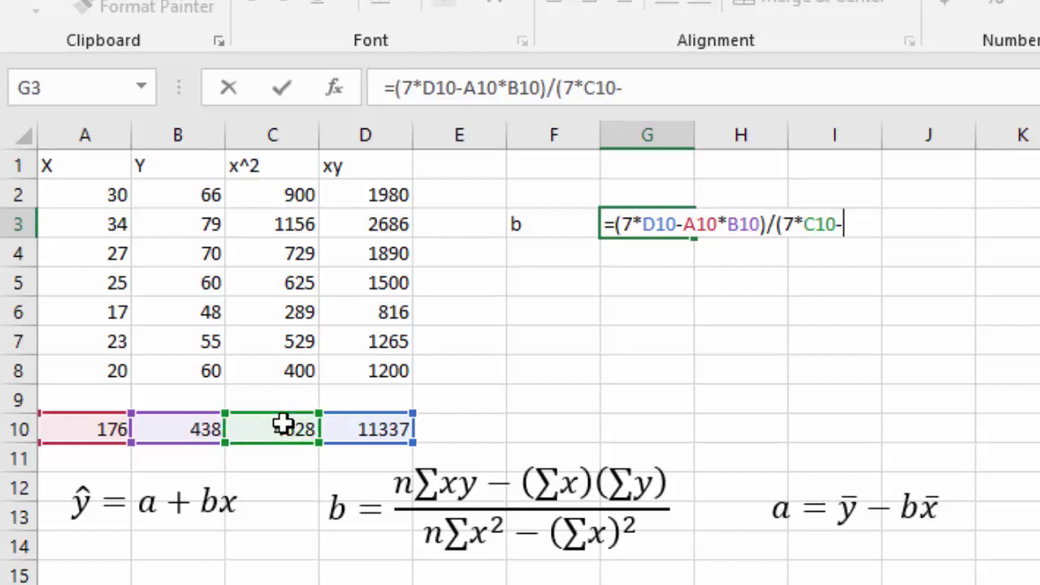
pyautogui.click(97, 426)
pyautogui.write('^2')
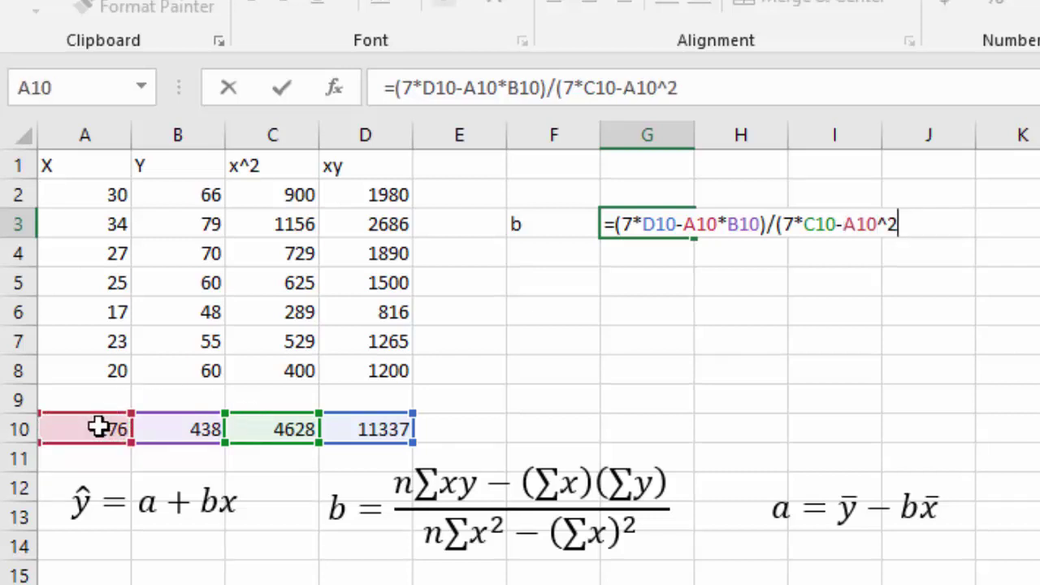
pyautogui.write(')')
pyautogui.press('Return')
# Step: Add the labels xbar in F5 and ybar in F6 for the two means
pyautogui.press('Left')
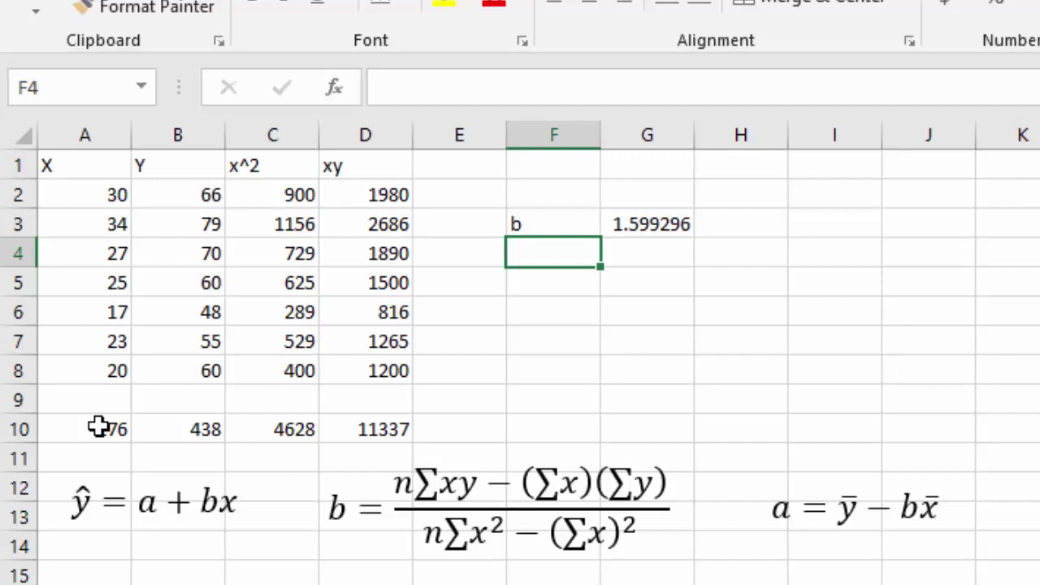
pyautogui.press('Down')
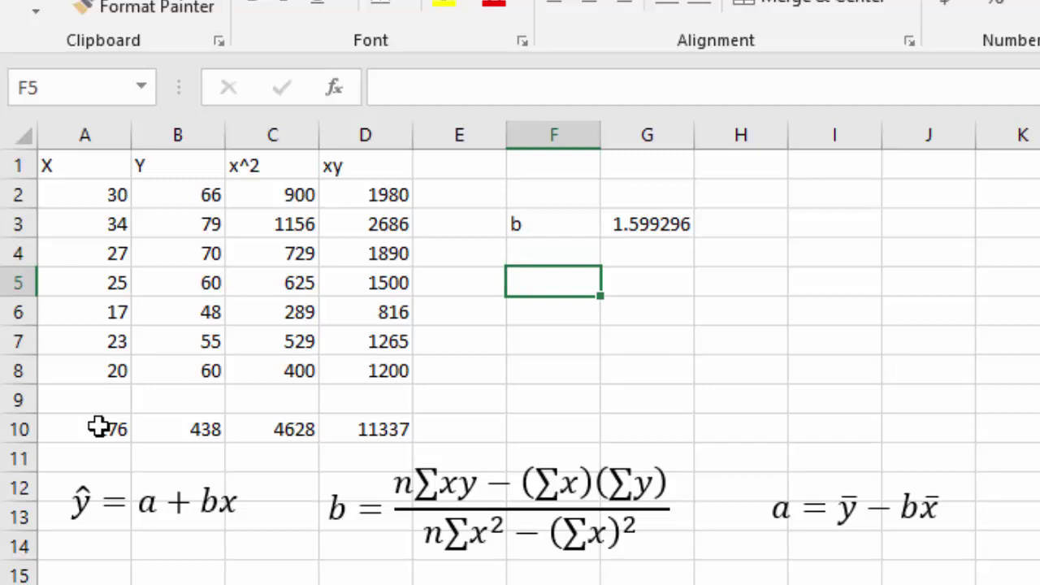
pyautogui.write('xbar')
pyautogui.press('Return')
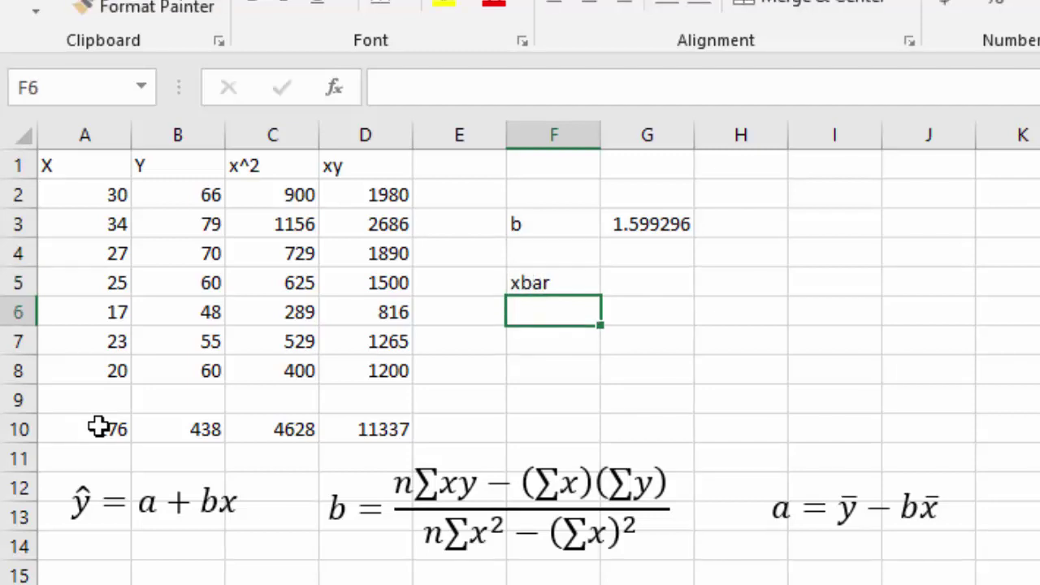
pyautogui.write('ybar')
pyautogui.press('Right')
# Step: Calculate the mean of X beside the xbar label in G5 with =A10/7
pyautogui.press('Up')
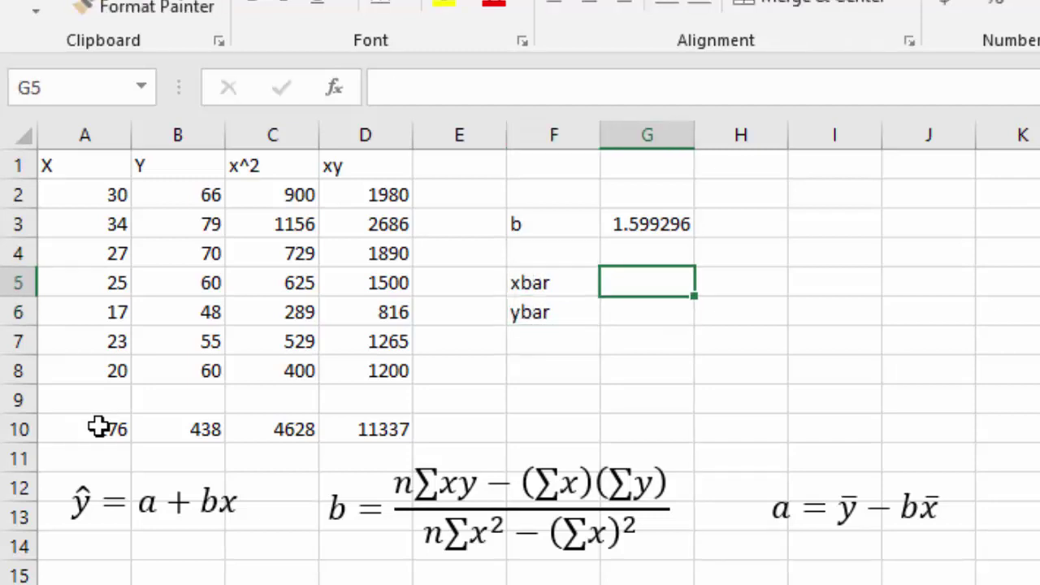
pyautogui.write('=')
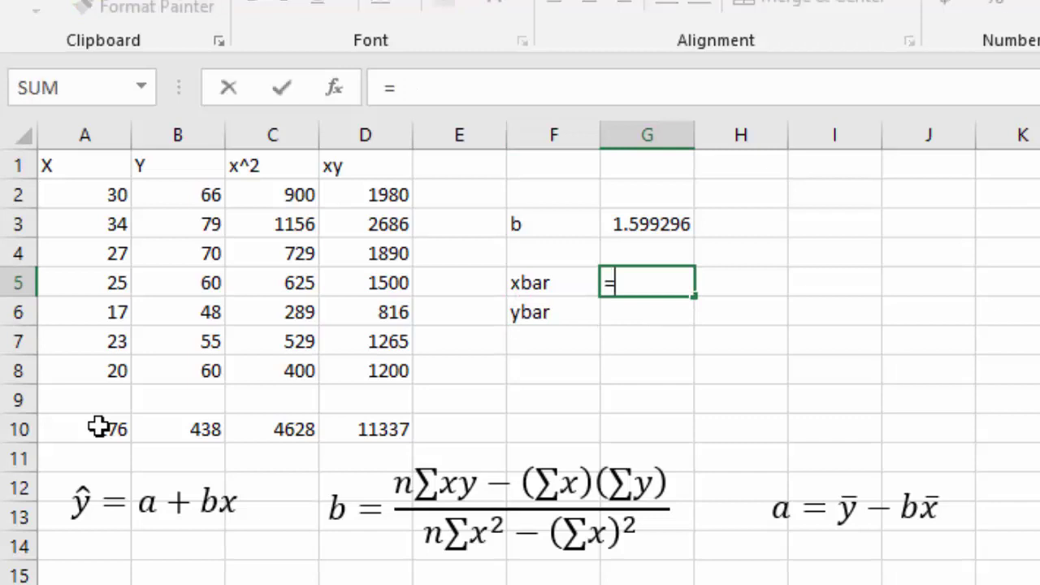
pyautogui.click(99, 432)
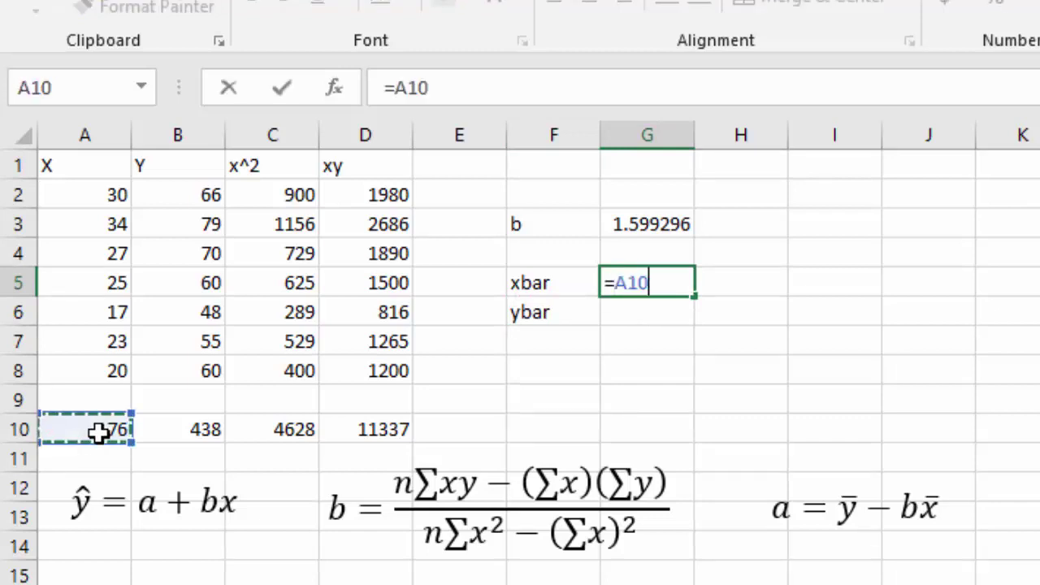
pyautogui.write('/')
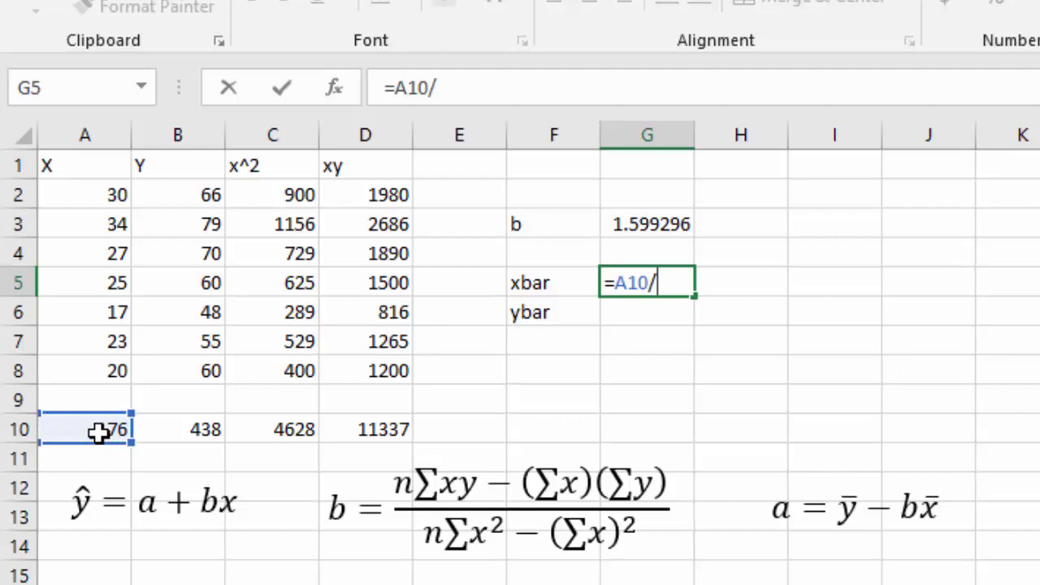
pyautogui.write('7')
pyautogui.press('Return')
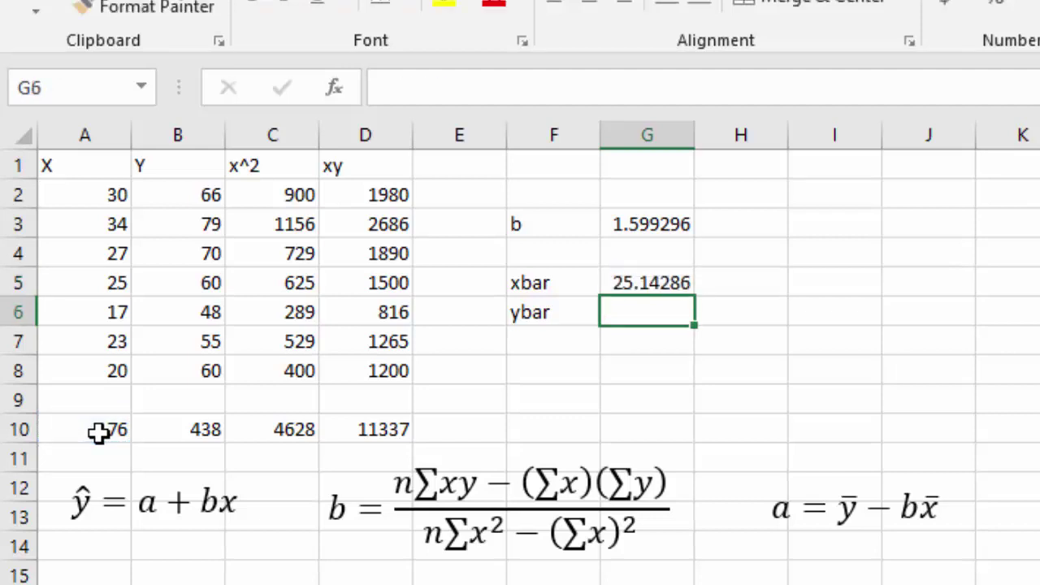
# Step: Calculate the mean of Y beside the ybar label in G6 with =B10/7
pyautogui.write('=')
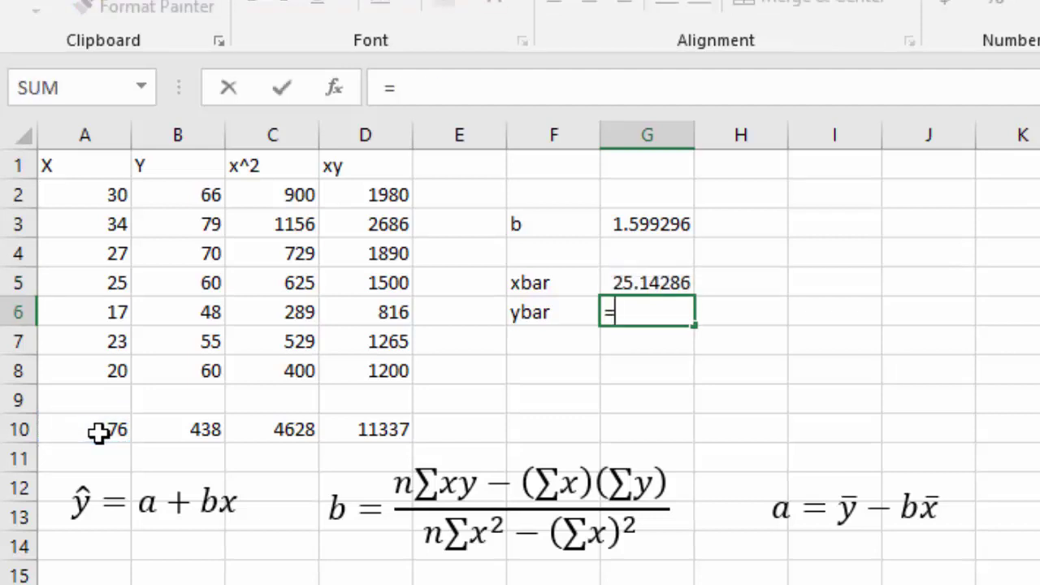
pyautogui.click(189, 431)
pyautogui.write('/7')
pyautogui.press('Return')
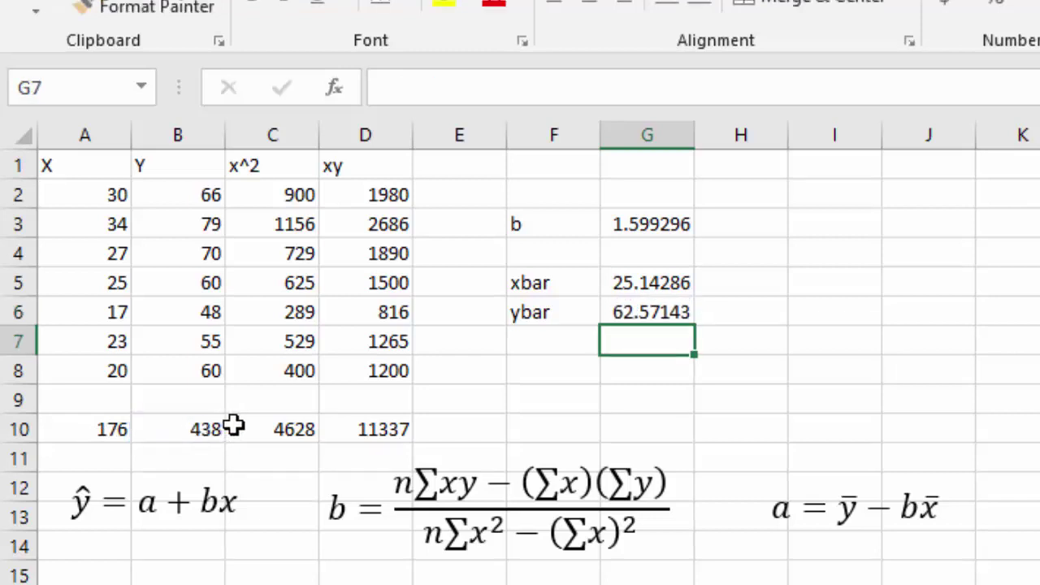
# Step: Label F8 as a and calculate the intercept in G8 with =G6-G3*G5
pyautogui.press('Return')
pyautogui.press('Left')
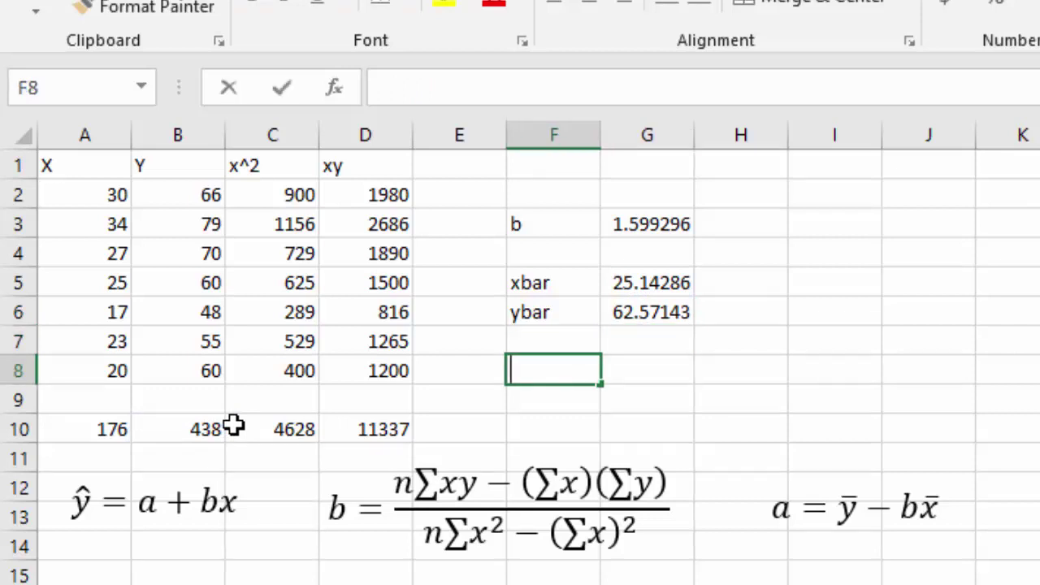
pyautogui.write('a')
pyautogui.press('Right')
pyautogui.write('=')
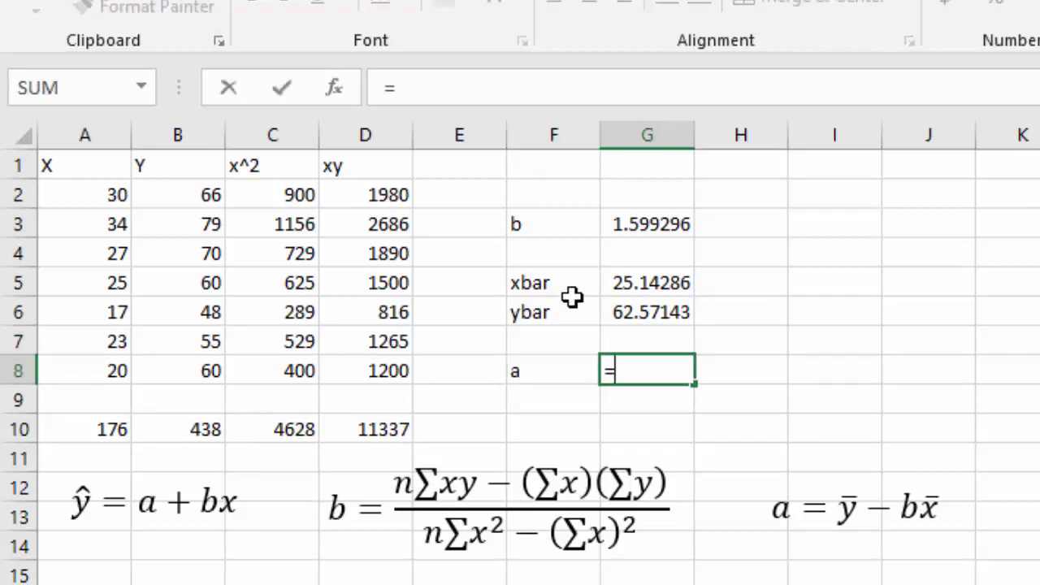
pyautogui.click(633, 311)
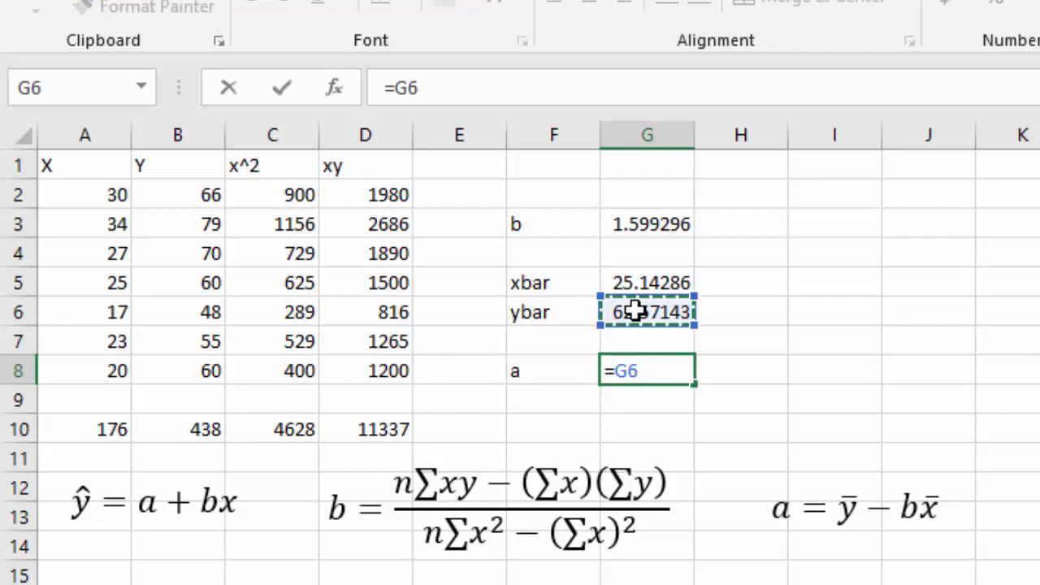
pyautogui.write('-')
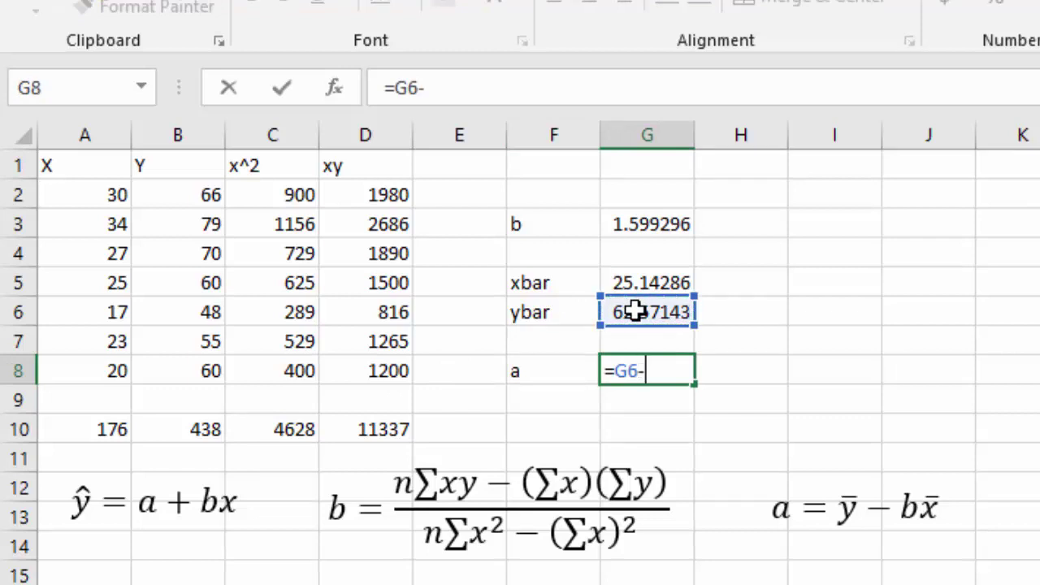
pyautogui.click(665, 225)
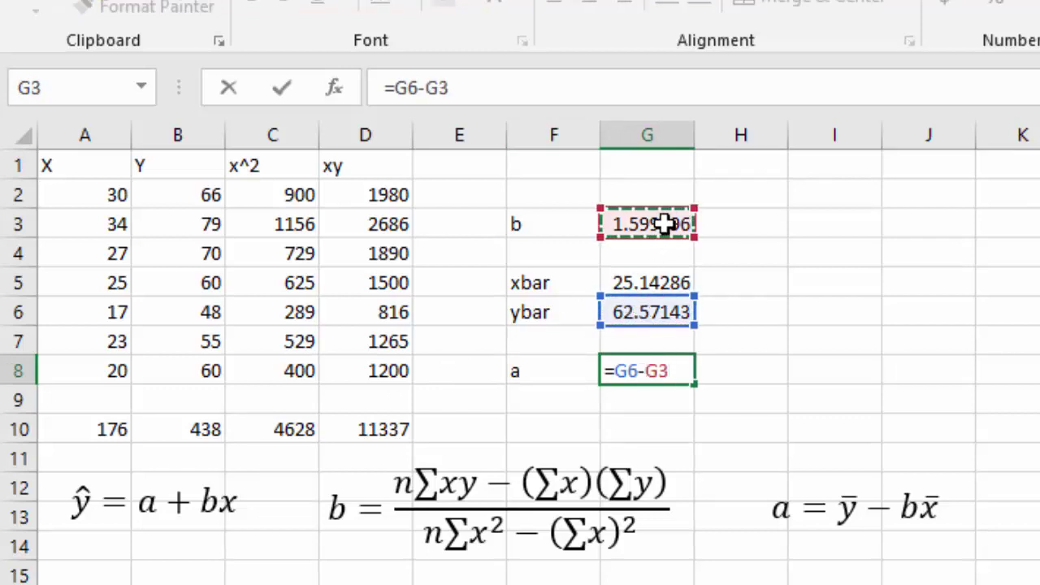
pyautogui.write('*')
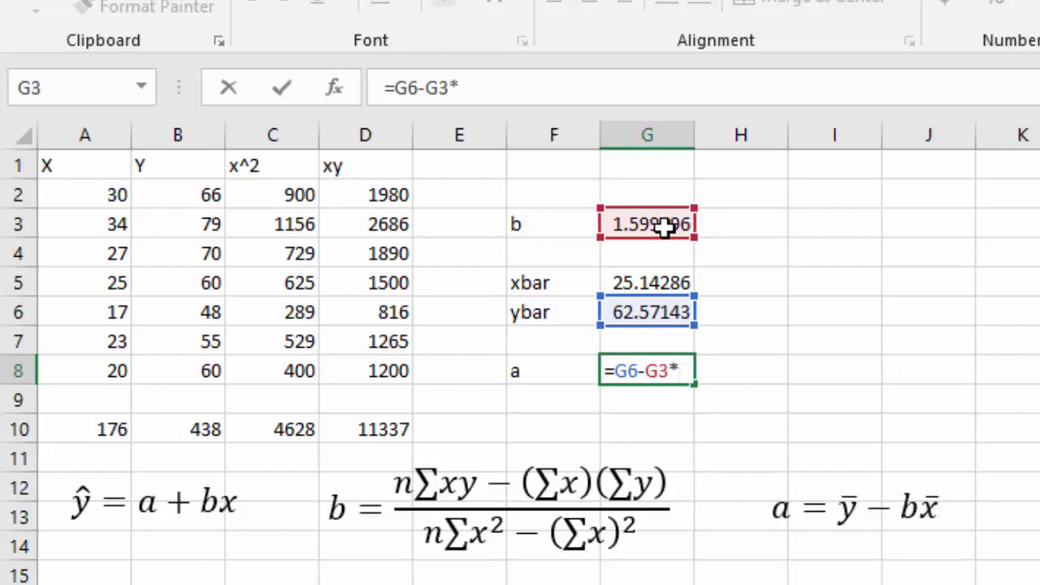
pyautogui.click(650, 282)
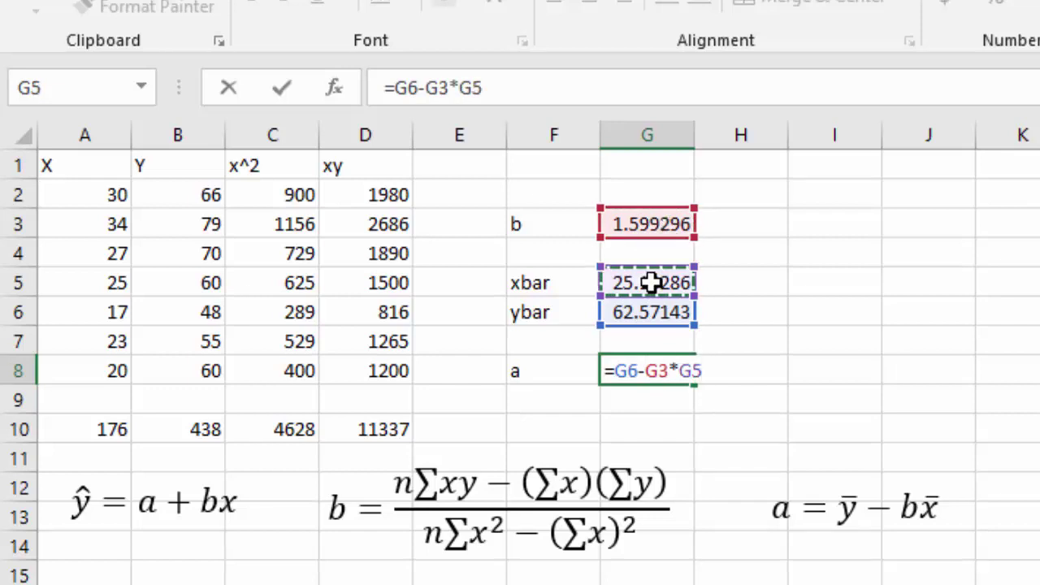
pyautogui.press('Return')
# Step: Write the regression equation as text in I3: yhat = 22.36 + 1.60 x
pyautogui.press('Right')
pyautogui.press('Right')
pyautogui.press('Right')
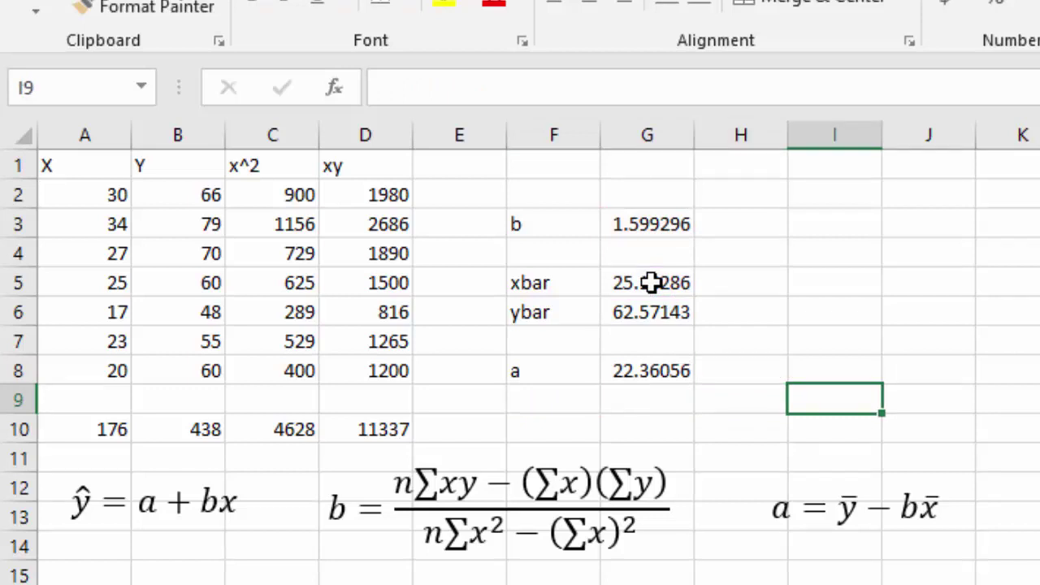
pyautogui.press('Up')
pyautogui.press('Up')
pyautogui.press('Up')
pyautogui.press('Up')
pyautogui.press('Up')
pyautogui.press('Up')
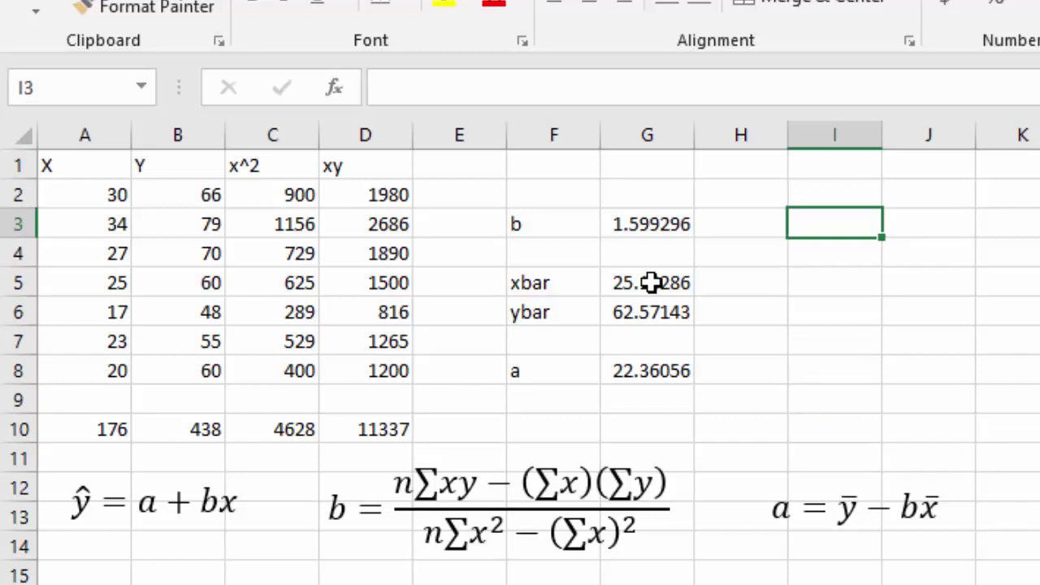
pyautogui.write('yhat=')
pyautogui.press('BackSpace')
pyautogui.write('=')
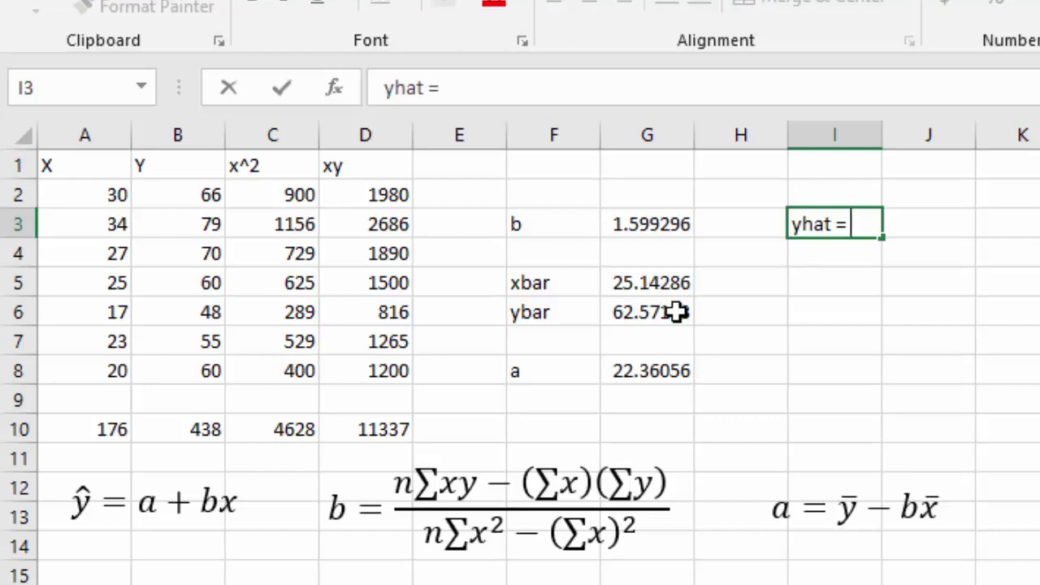
pyautogui.write('22')
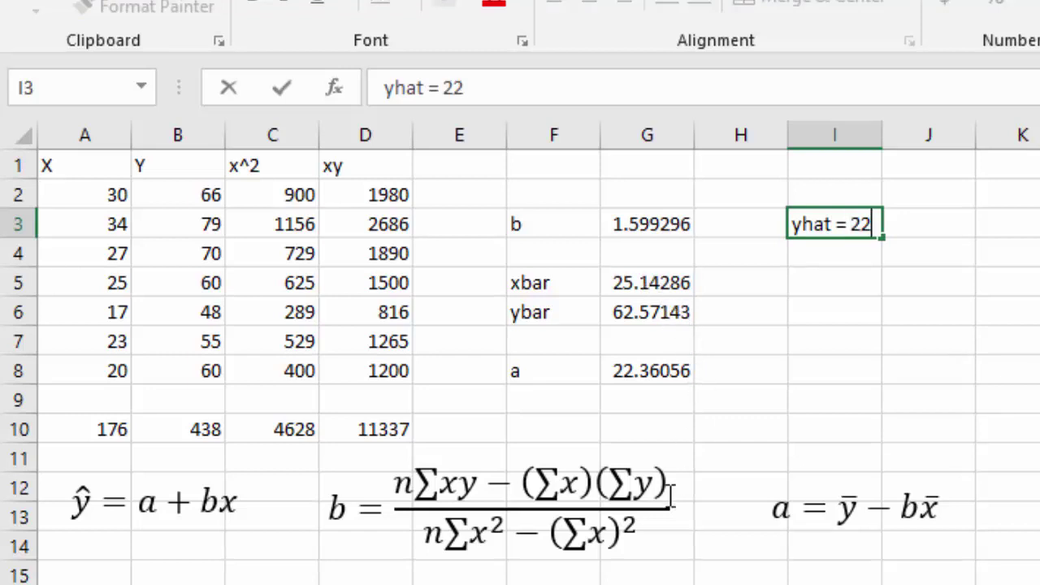
pyautogui.write('.36 +')
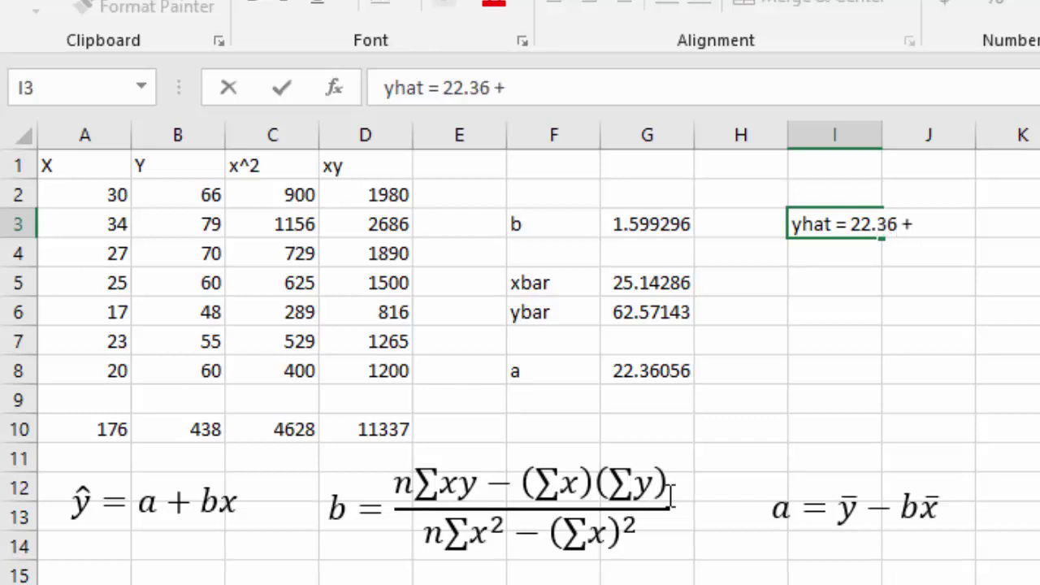
pyautogui.write(' 1.60')
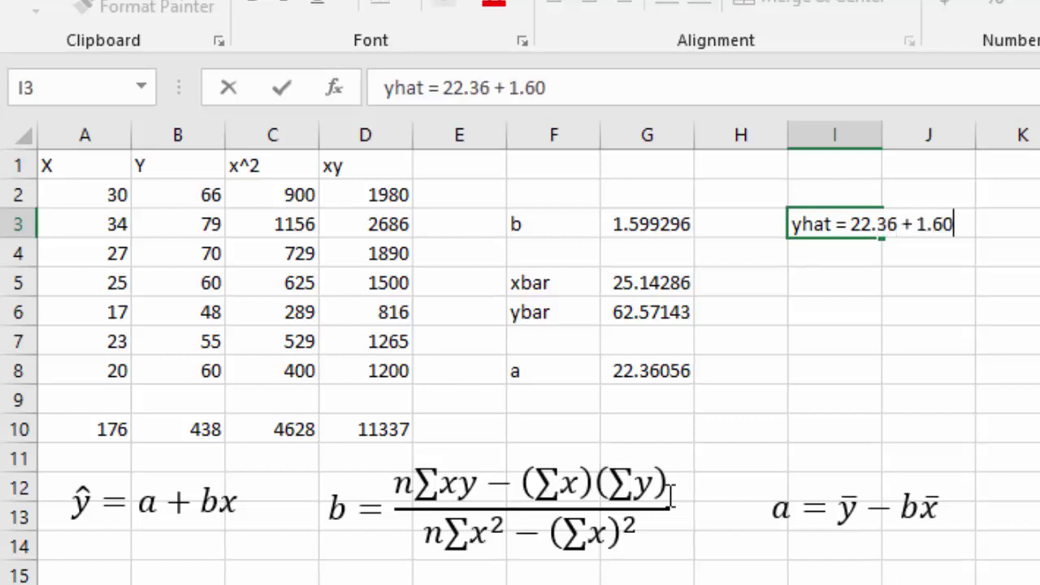
pyautogui.write(' x')
pyautogui.press('Return')
# Step: Calculate the predicted value for x = 24 in I5 with =22.36+1.60*24
pyautogui.press('Return')
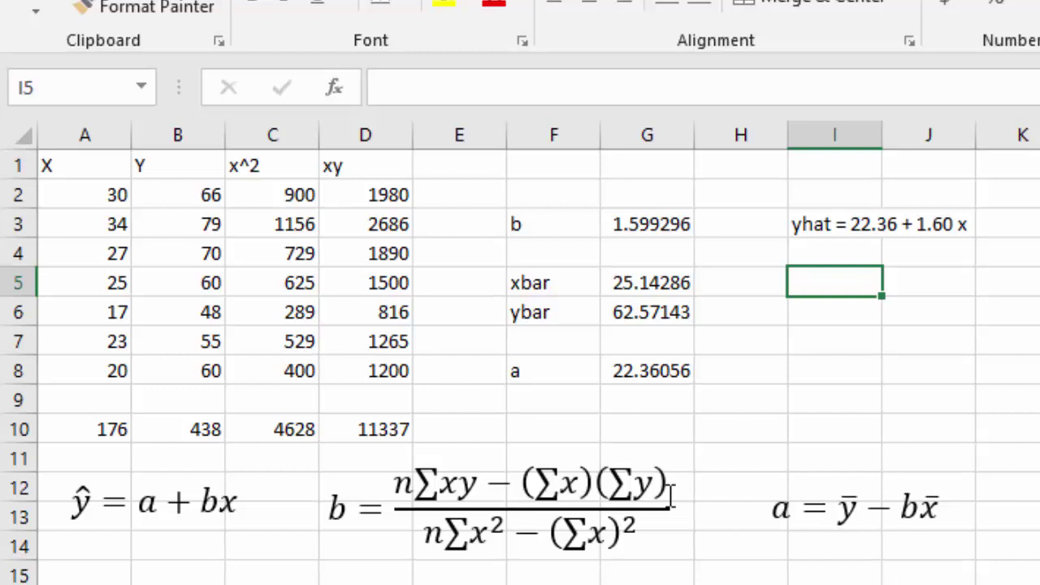
pyautogui.write('=')
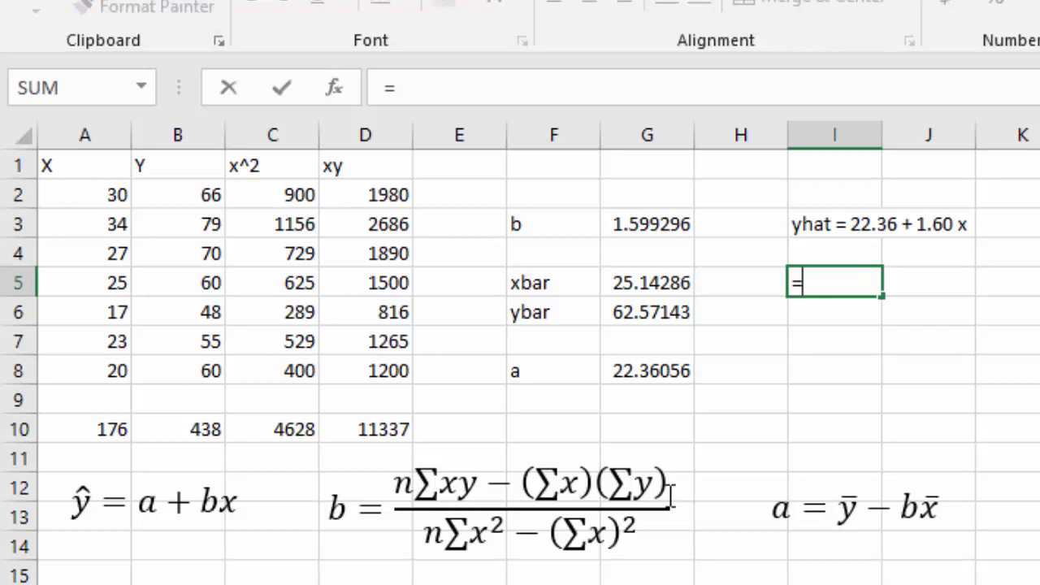
pyautogui.write('22.36+1.60*24')
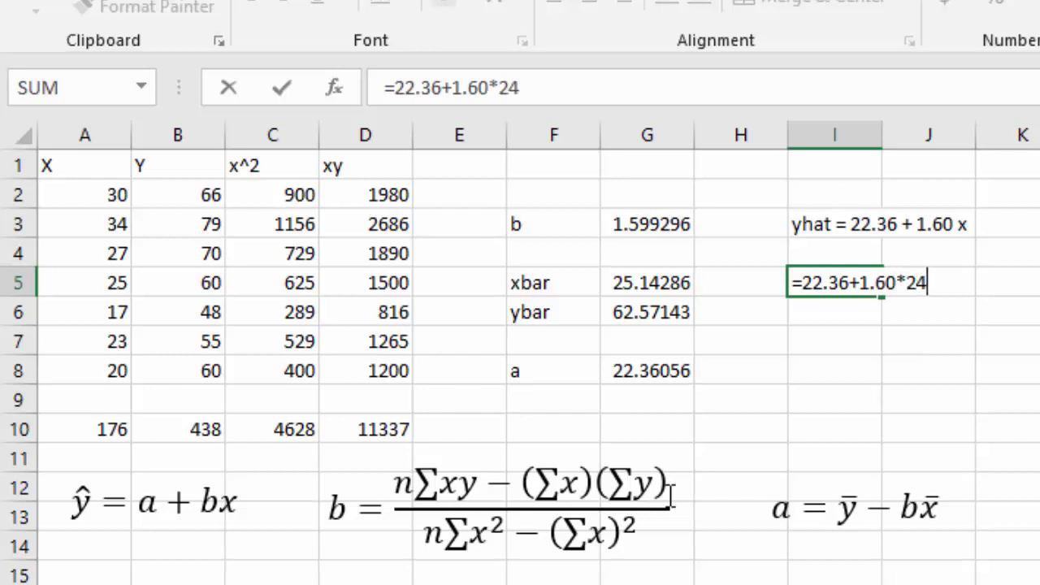
pyautogui.press('Return')
pyautogui.press('Up')
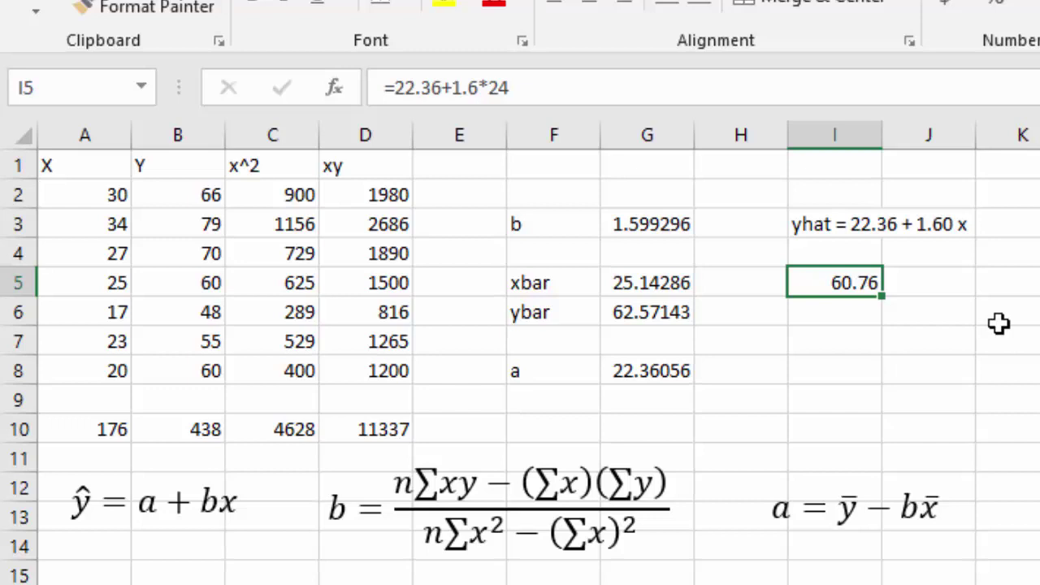
# Step: Label I8 as r and calculate the correlation of X and Y in J8 with =CORREL(A2:A8,B2:B8)
pyautogui.press('Down')
pyautogui.press('Down')
pyautogui.press('Down')
pyautogui.press('Tab')
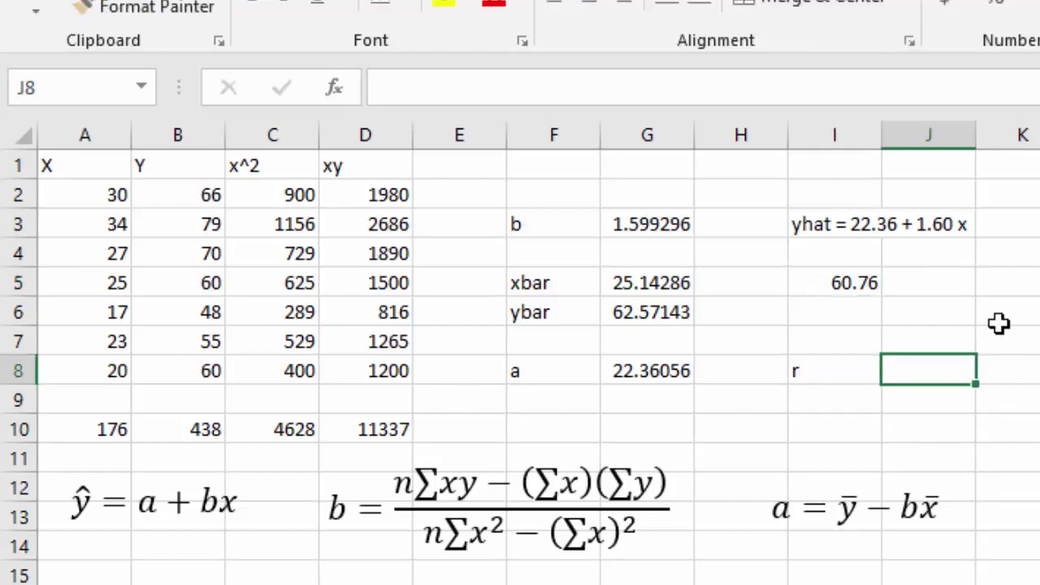
pyautogui.write('=corel')
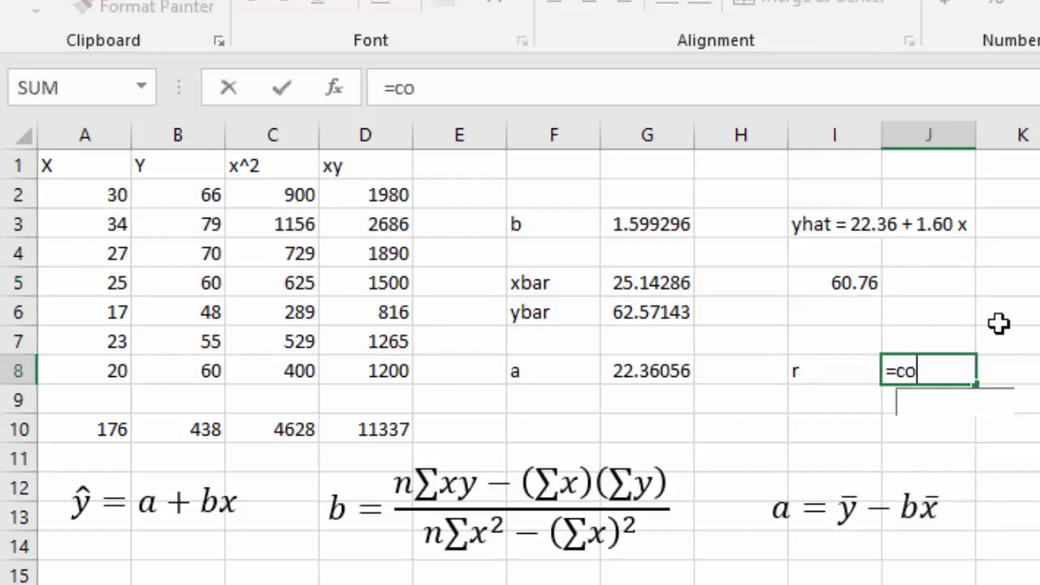
pyautogui.press('BackSpace')
pyautogui.press('BackSpace')
pyautogui.write('rel(')
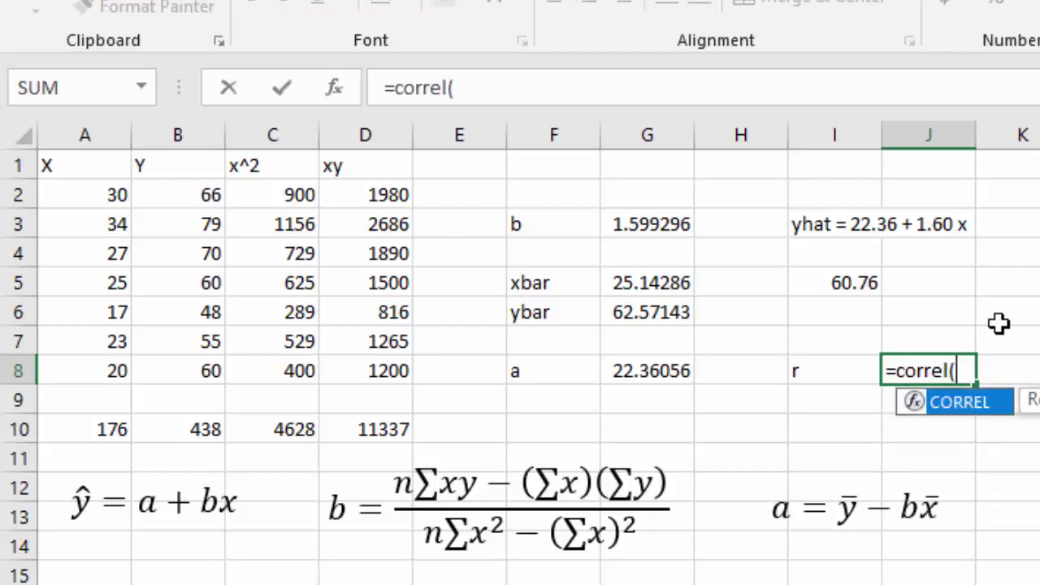
pyautogui.moveTo(79, 197); pyautogui.dragTo(86, 365)
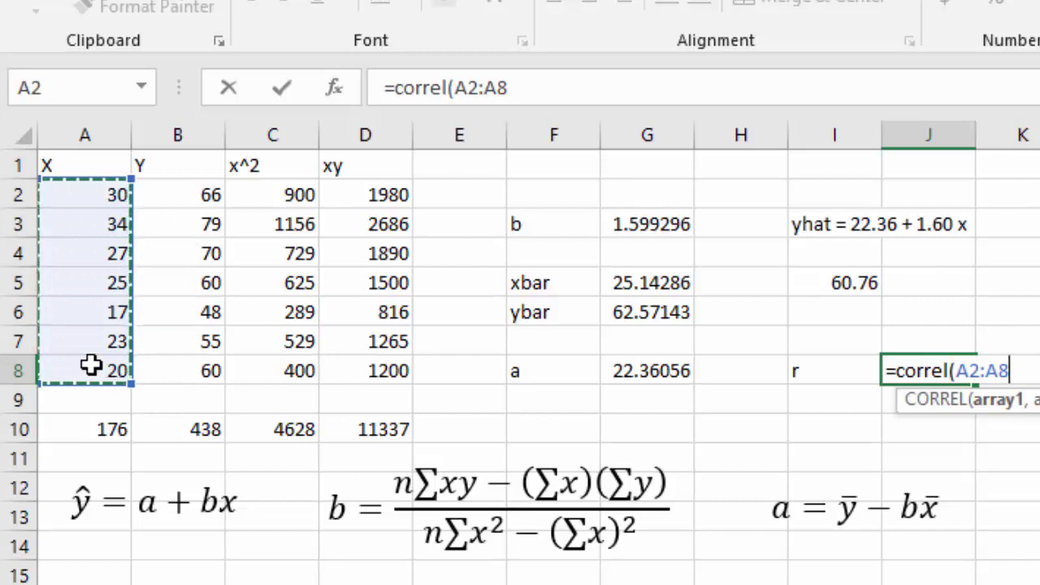
pyautogui.write(',')
pyautogui.moveTo(203, 195); pyautogui.dragTo(197, 370)
pyautogui.press('Return')
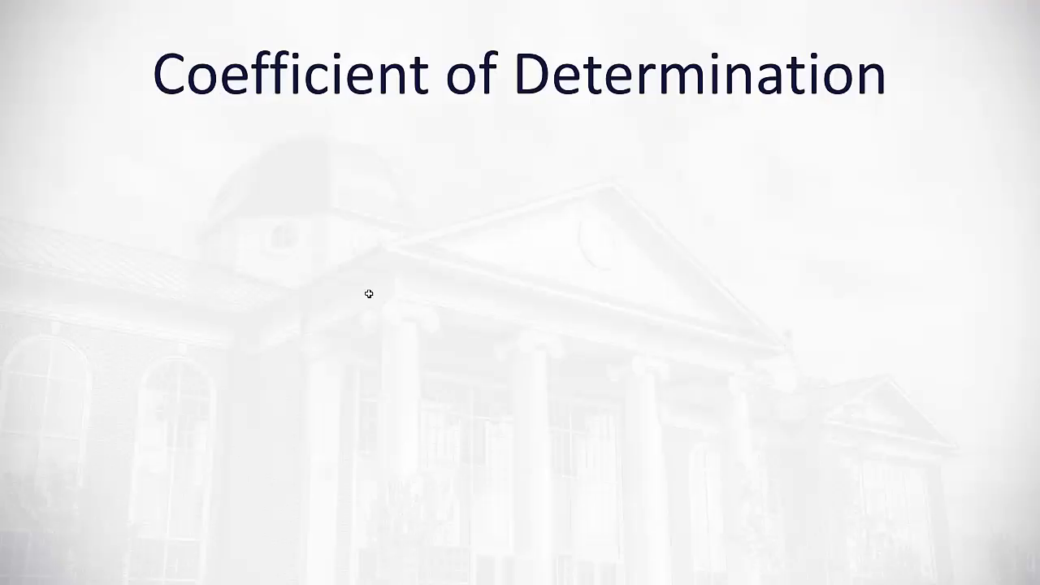
pyautogui.click(369, 293)
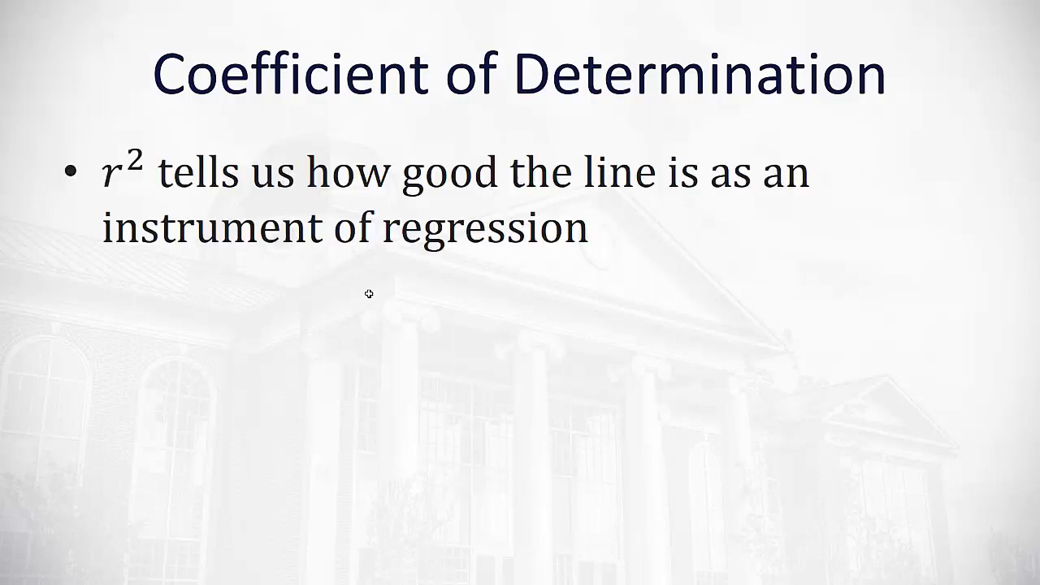